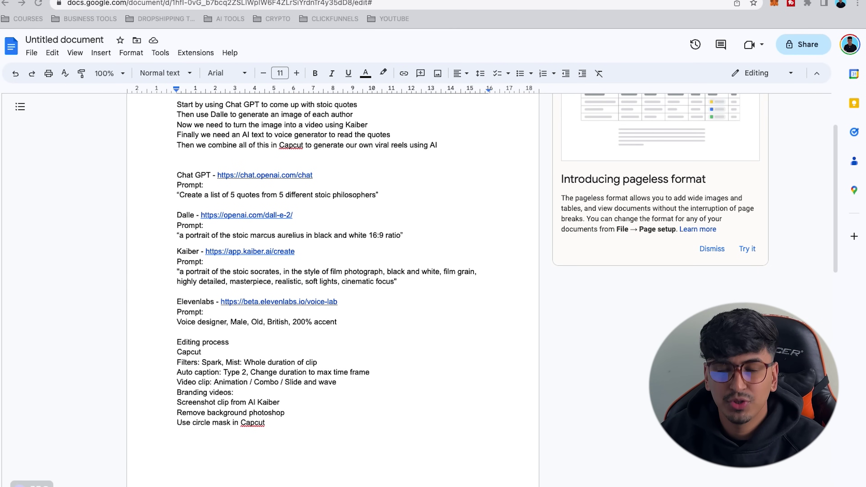
Select the ChatGPT stoic-quotes prompt line in the Google Docs notes
{"action": "scroll", "coordinate": [326, 286], "scroll_direction": "up", "scroll_amount": 3}
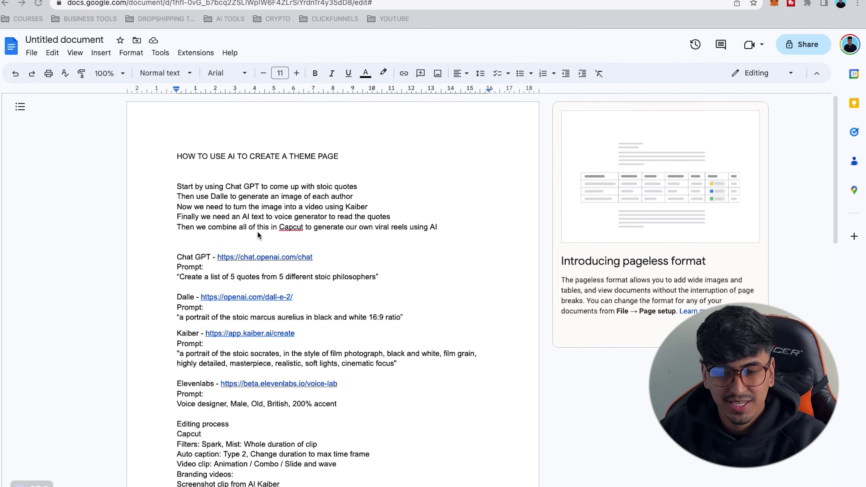
{"action": "scroll", "coordinate": [257, 236], "scroll_direction": "down", "scroll_amount": 2}
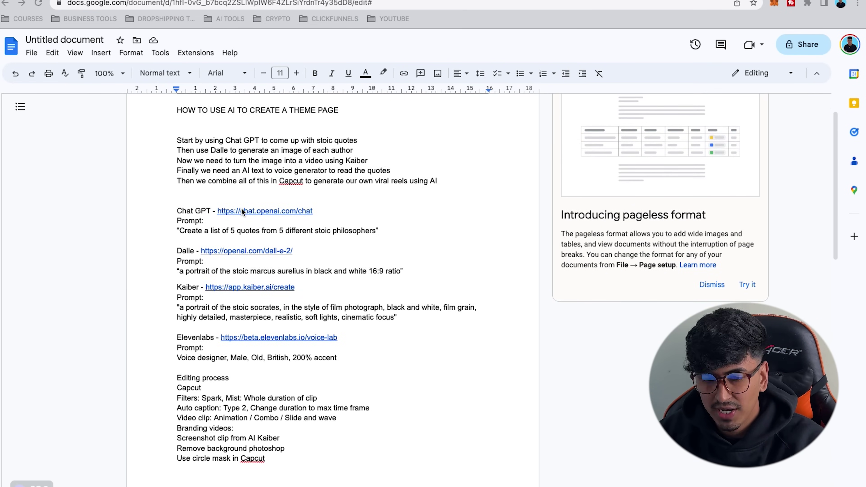
{"action": "scroll", "coordinate": [280, 238], "scroll_direction": "up", "scroll_amount": 1}
{"action": "scroll", "coordinate": [256, 223], "scroll_direction": "down", "scroll_amount": 1}
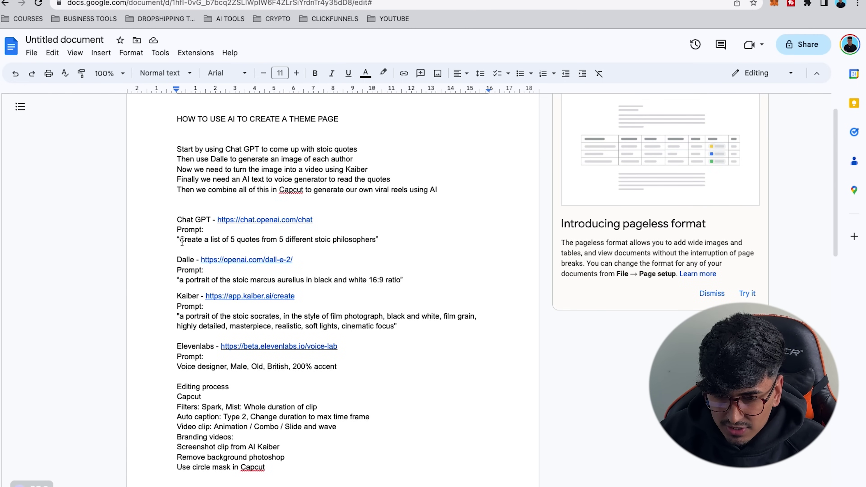
{"action": "left_click_drag", "start_coordinate": [179, 240], "coordinate": [371, 240]}
{"action": "key", "text": "super+c"}
Open ChatGPT from the notes link, send the pasted stoic-quotes prompt, and return to Docs
{"action": "left_click", "coordinate": [290, 220]}
{"action": "left_click", "coordinate": [285, 235]}
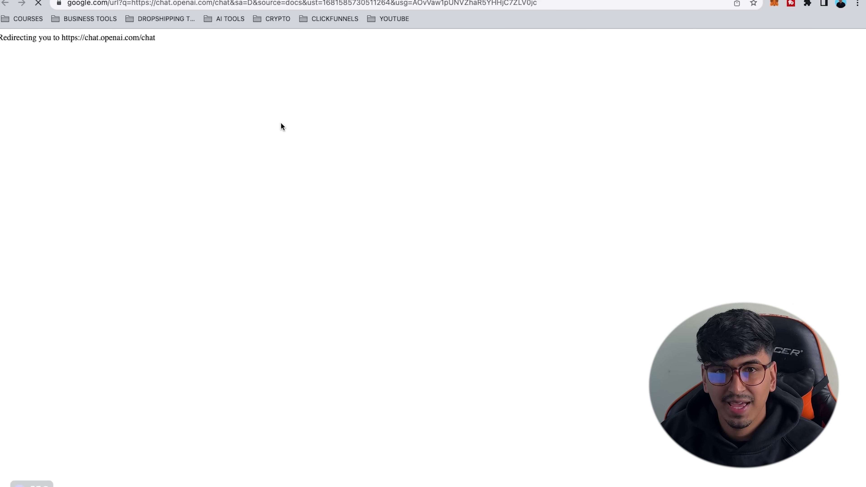
{"action": "key", "text": "super+v"}
{"action": "key", "text": "Return"}
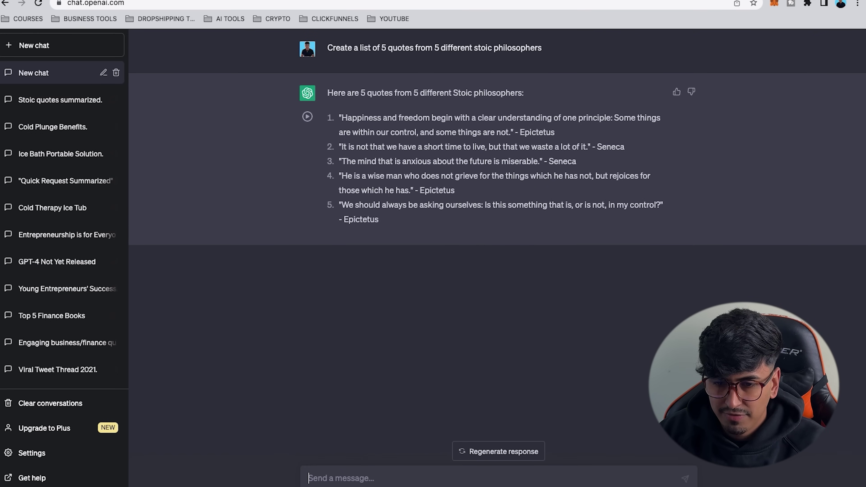
{"action": "key", "text": "ctrl+Tab"}
{"action": "scroll", "coordinate": [263, 282], "scroll_direction": "down", "scroll_amount": 2}
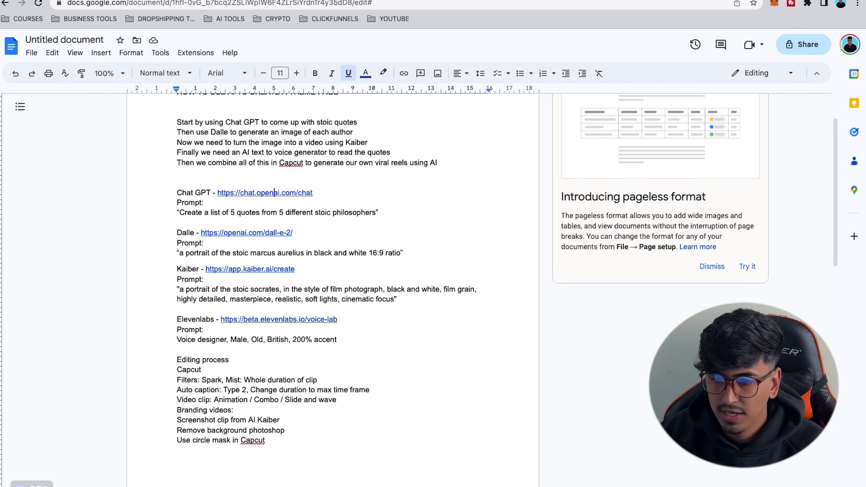
In DALL·E, check the recent generations panel, then open the History of past generations
{"action": "key", "text": "ctrl+Tab"}
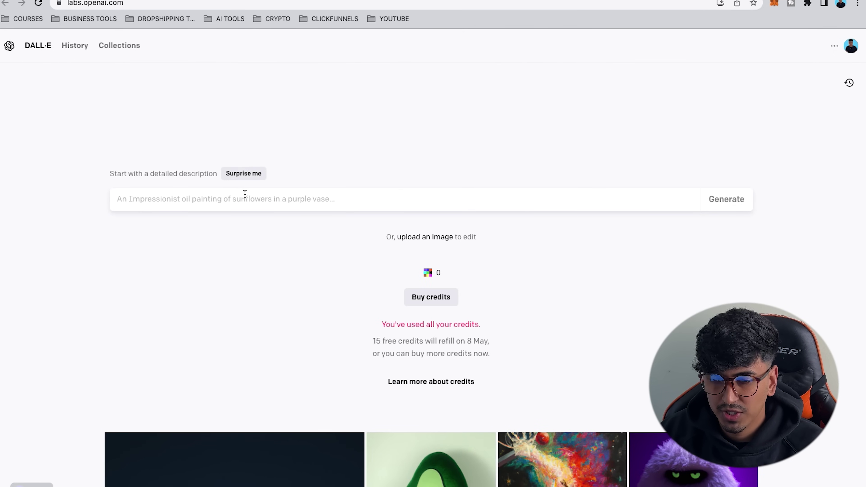
{"action": "scroll", "coordinate": [299, 246], "scroll_direction": "down", "scroll_amount": 2}
{"action": "scroll", "coordinate": [358, 273], "scroll_direction": "up", "scroll_amount": 2}
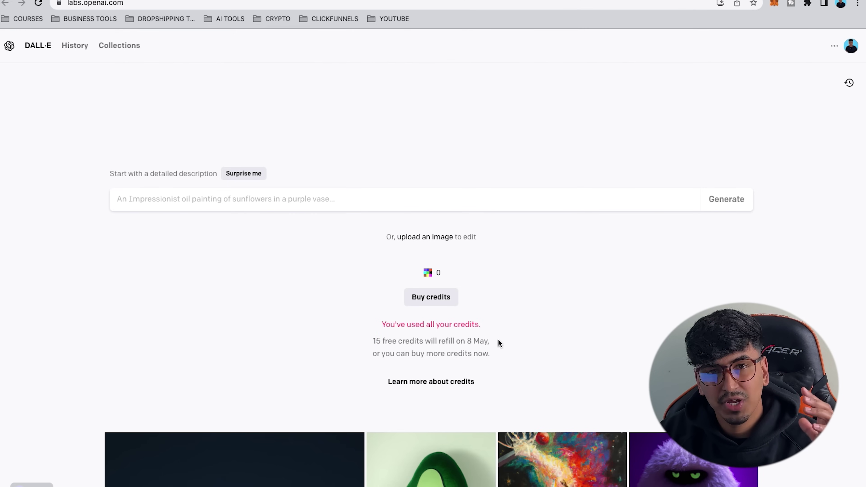
{"action": "left_click", "coordinate": [848, 84]}
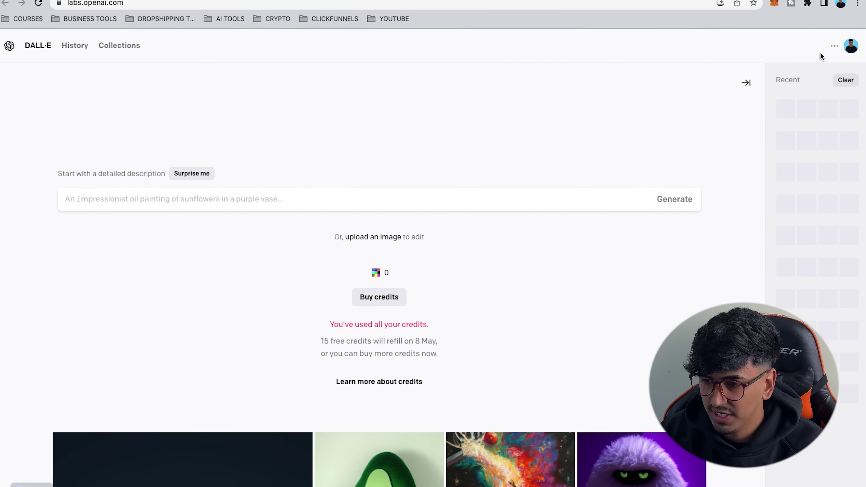
{"action": "left_click", "coordinate": [747, 82]}
{"action": "scroll", "coordinate": [627, 287], "scroll_direction": "down", "scroll_amount": 15}
{"action": "scroll", "coordinate": [627, 290], "scroll_direction": "up", "scroll_amount": 8}
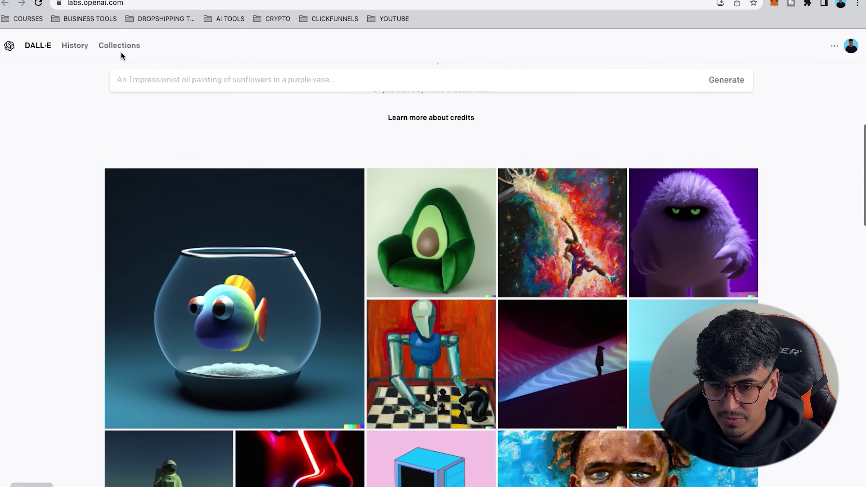
{"action": "left_click", "coordinate": [75, 46]}
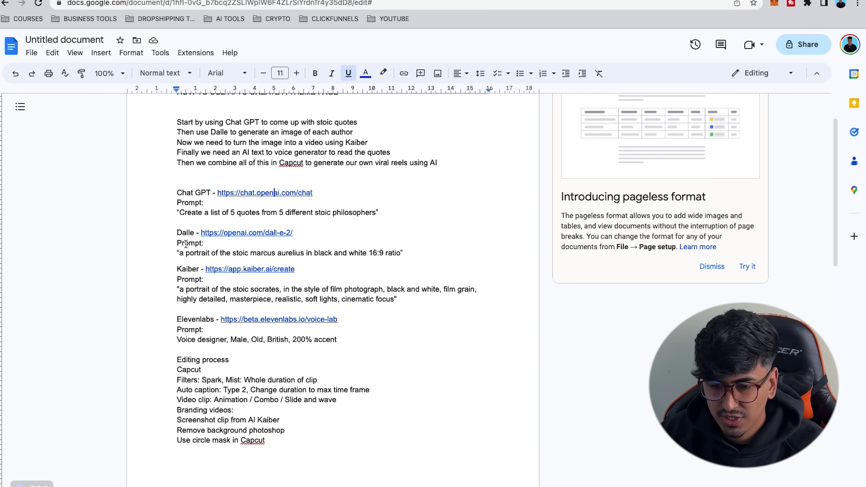
Scroll the History grid and open the Marcus Aurelius statue portrait full size
{"action": "left_click_drag", "start_coordinate": [180, 254], "coordinate": [398, 257]}
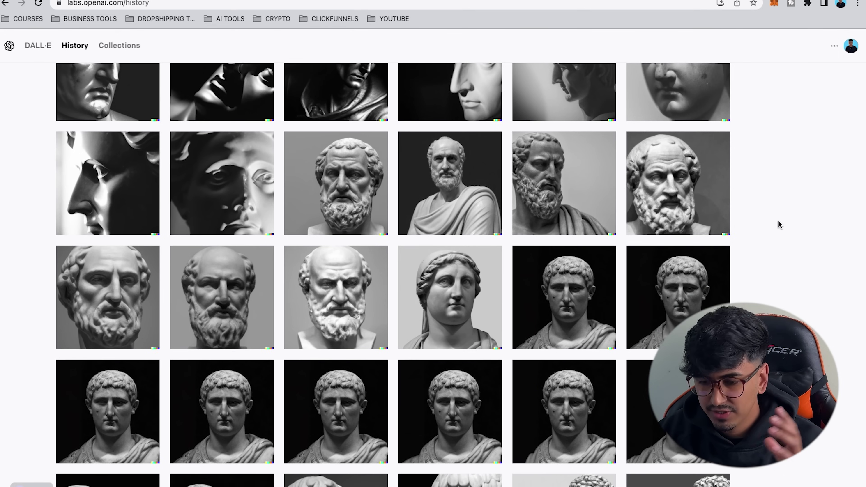
{"action": "scroll", "coordinate": [788, 239], "scroll_direction": "down", "scroll_amount": 1}
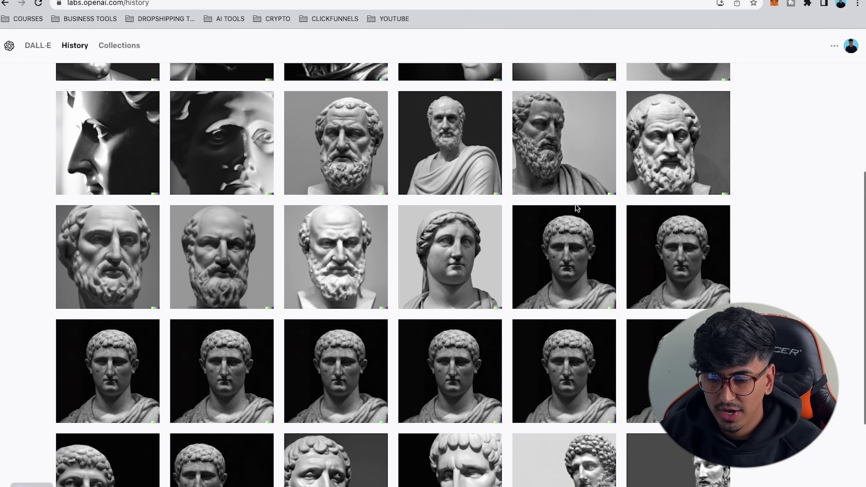
{"action": "scroll", "coordinate": [537, 209], "scroll_direction": "down", "scroll_amount": 2}
{"action": "mouse_move", "coordinate": [574, 227]}
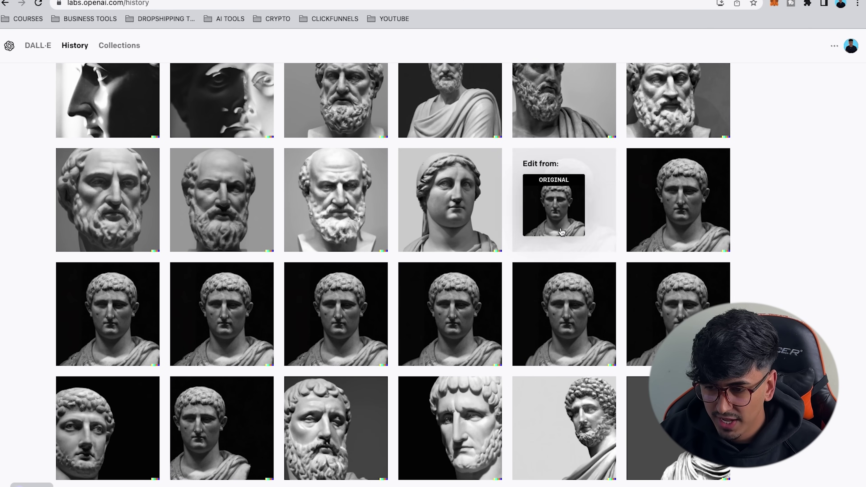
{"action": "scroll", "coordinate": [587, 227], "scroll_direction": "down", "scroll_amount": 3}
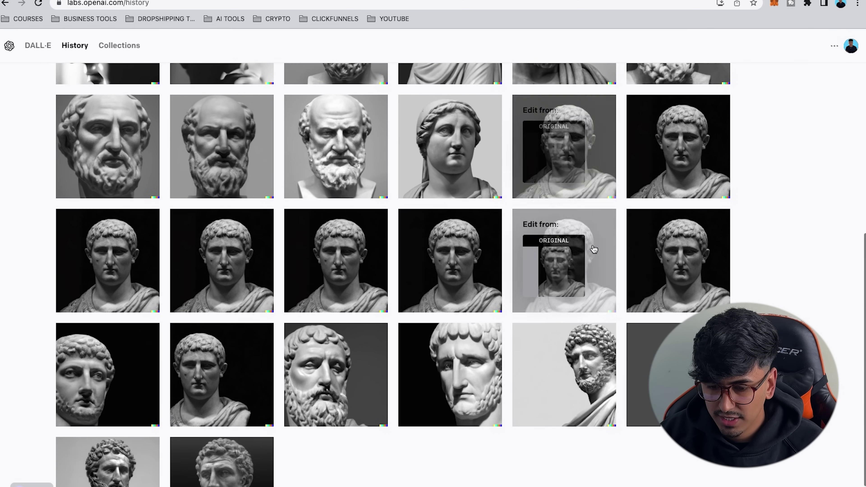
{"action": "mouse_move", "coordinate": [127, 417]}
{"action": "scroll", "coordinate": [122, 381], "scroll_direction": "down", "scroll_amount": 2}
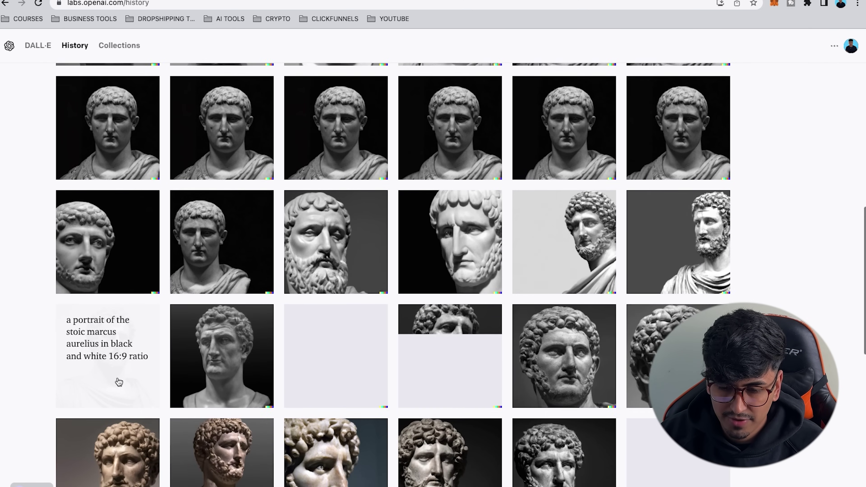
{"action": "left_click", "coordinate": [118, 381]}
Review the portrait's prompt text and 16:9 ratio, then return to ChatGPT
{"action": "left_click_drag", "start_coordinate": [550, 235], "coordinate": [710, 258]}
{"action": "left_click", "coordinate": [620, 262]}
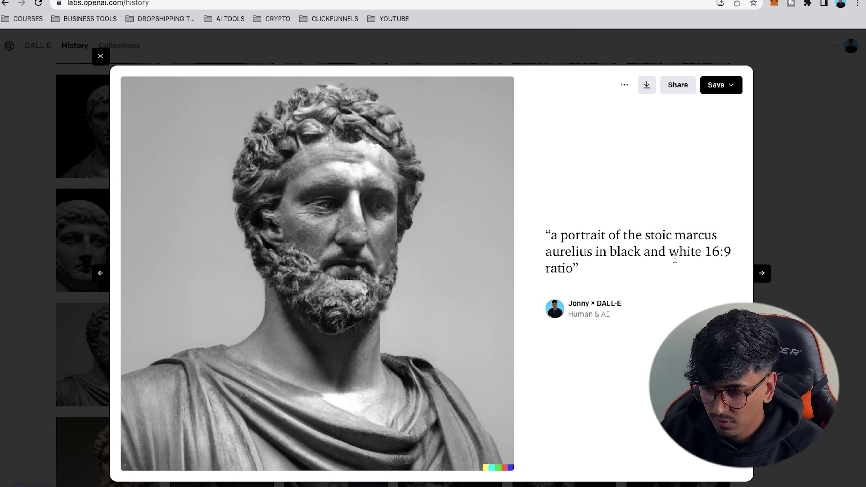
{"action": "left_click_drag", "start_coordinate": [703, 252], "coordinate": [727, 279]}
{"action": "left_click", "coordinate": [660, 279]}
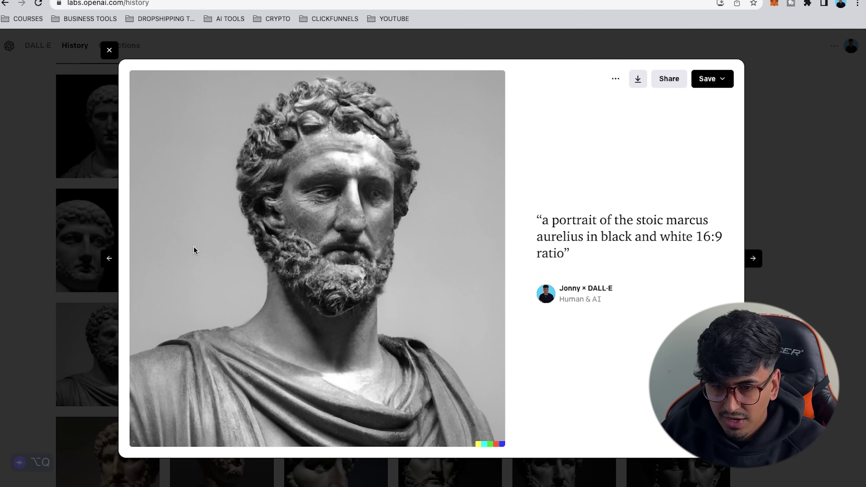
{"action": "key", "text": "ctrl+Tab"}
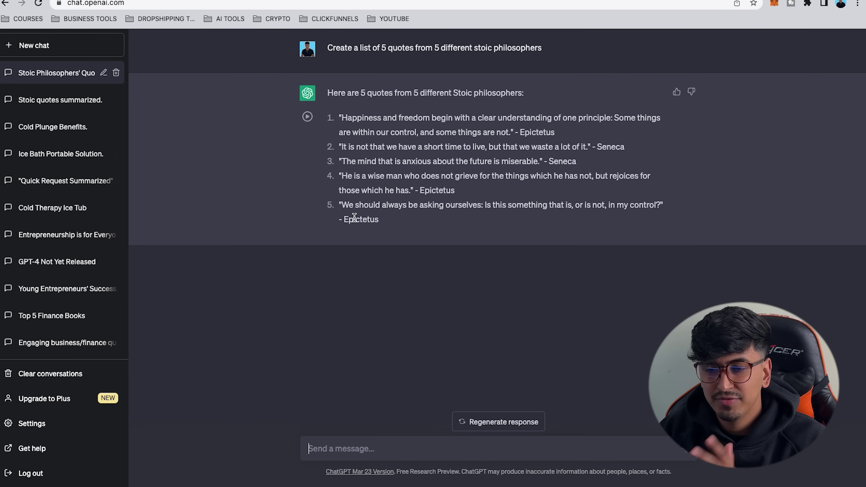
Review the five quotes, then ask ChatGPT for '2 quote from marcus aurelius'
{"action": "left_click_drag", "start_coordinate": [387, 223], "coordinate": [347, 160]}
{"action": "left_click", "coordinate": [546, 146]}
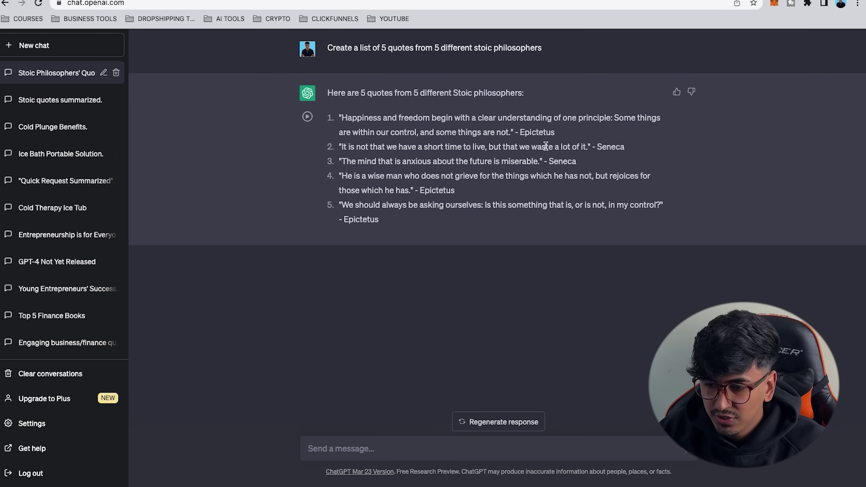
{"action": "double_click", "coordinate": [531, 137]}
{"action": "left_click", "coordinate": [441, 184]}
{"action": "left_click", "coordinate": [368, 445]}
{"action": "type", "text": "2 quote from ma"}
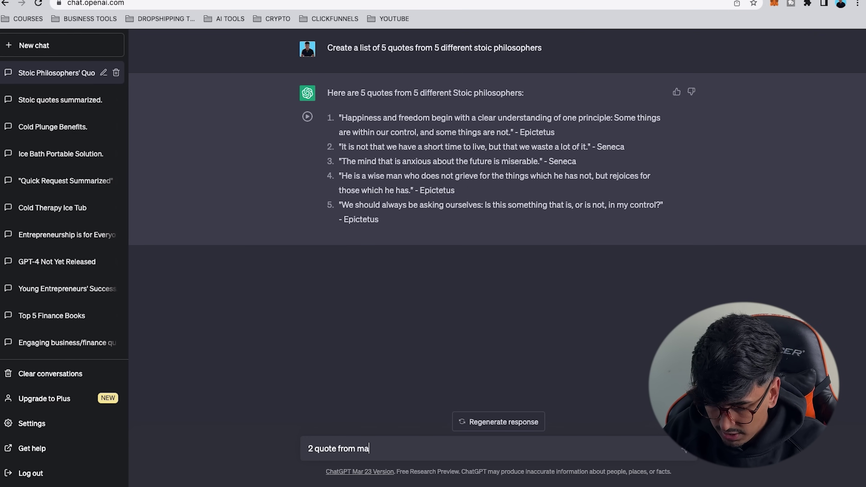
{"action": "type", "text": "rcus aurelius"}
{"action": "key", "text": "Return"}
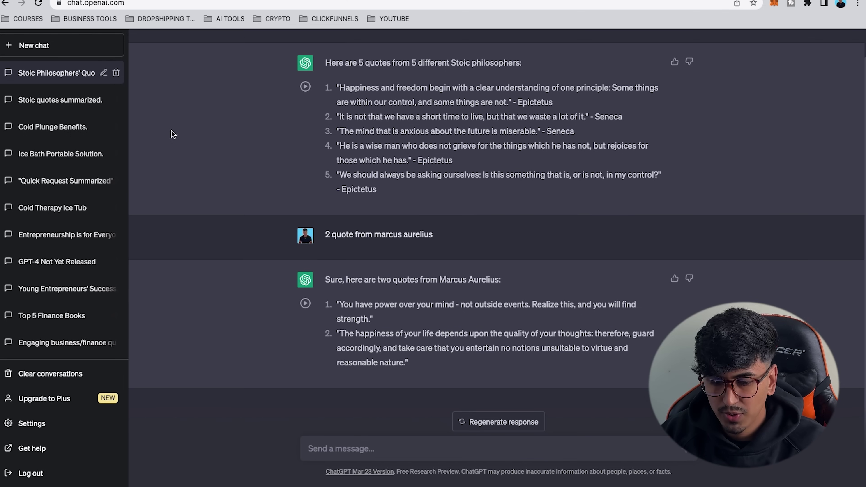
{"action": "left_click", "coordinate": [309, 448]}
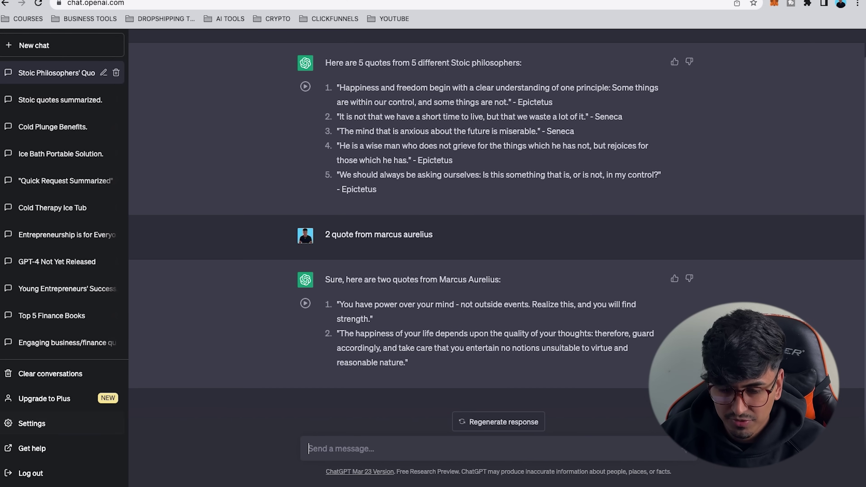
Open the Kaiber video creation page from the link in the Google Docs notes
{"action": "left_click", "coordinate": [159, 1]}
{"action": "scroll", "coordinate": [235, 236], "scroll_direction": "down", "scroll_amount": 1}
{"action": "left_click", "coordinate": [234, 232]}
{"action": "left_click", "coordinate": [264, 245]}
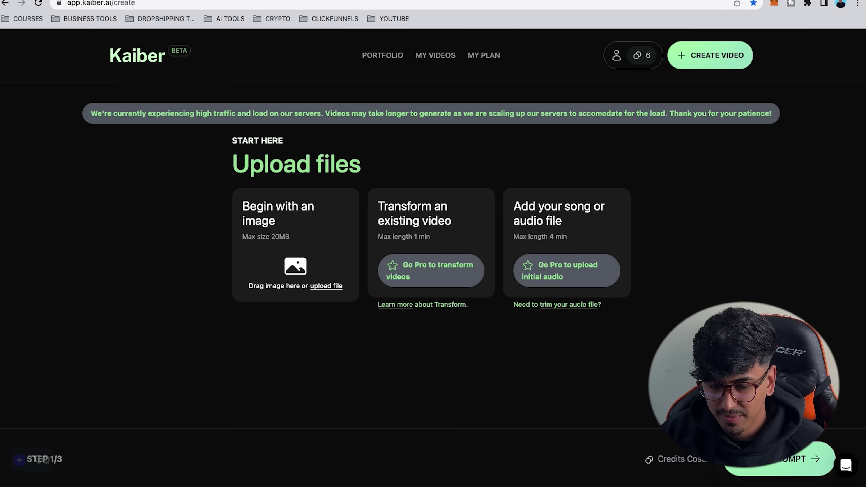
Upload the statue portrait to Kaiber and replace 'socrates' with 'marcus aurelius' in the prompt
{"action": "left_click_drag", "start_coordinate": [97, 477], "coordinate": [295, 273]}
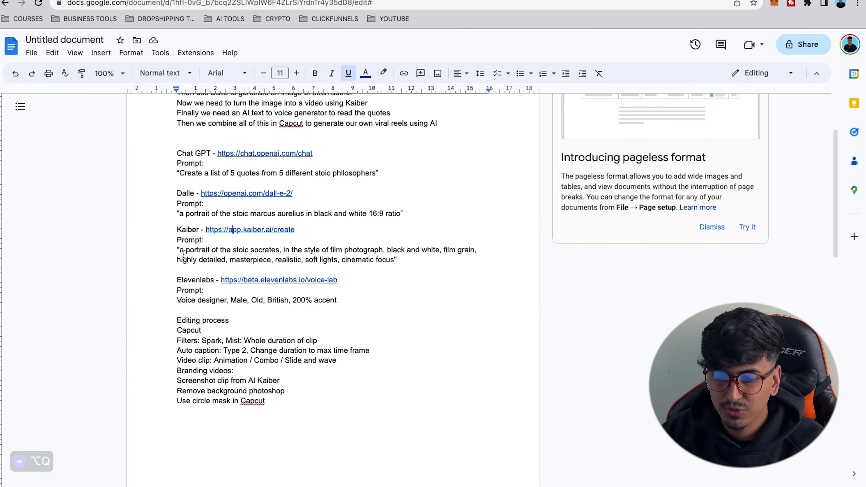
{"action": "left_click_drag", "start_coordinate": [210, 250], "coordinate": [253, 250]}
{"action": "key", "text": "BackSpace"}
{"action": "key", "text": "BackSpace"}
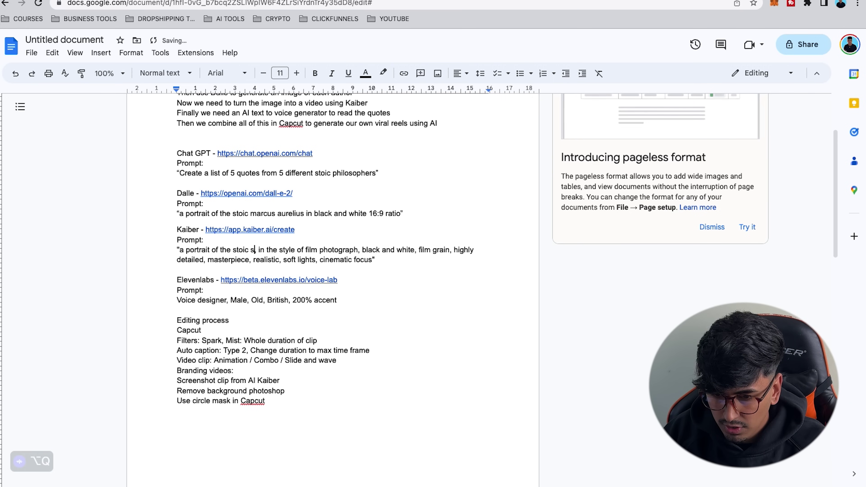
{"action": "key", "text": "Delete"}
{"action": "type", "text": "marcus au"}
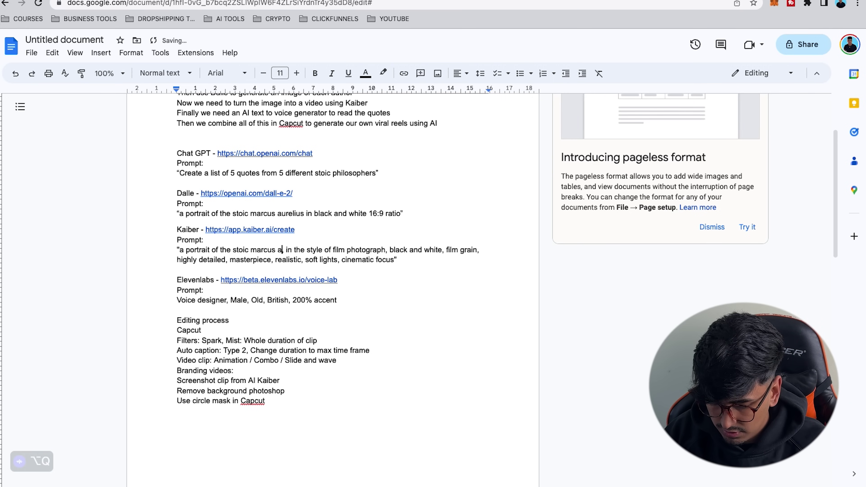
{"action": "type", "text": "relius"}
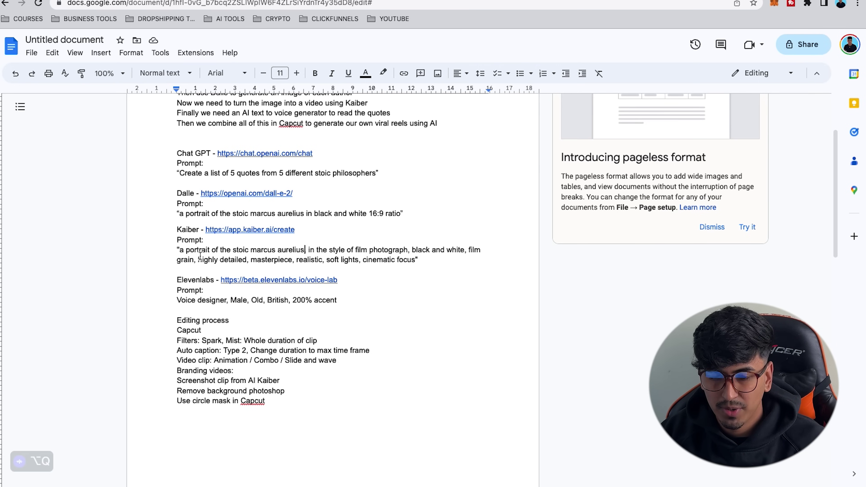
{"action": "left_click_drag", "start_coordinate": [176, 251], "coordinate": [419, 262]}
{"action": "key", "text": "super+c"}
Paste the Marcus Aurelius subject prompt in Kaiber, trim its trailing style words, and continue
{"action": "key", "text": "ctrl+Tab"}
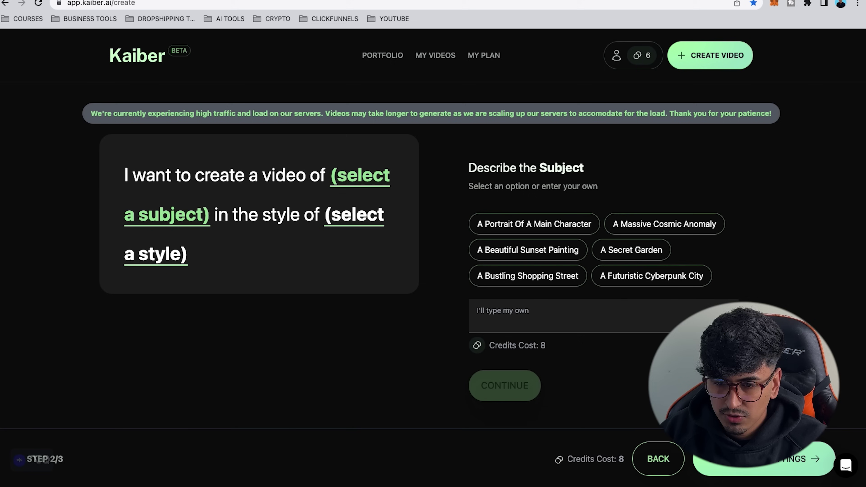
{"action": "left_click", "coordinate": [507, 309]}
{"action": "key", "text": "super+v"}
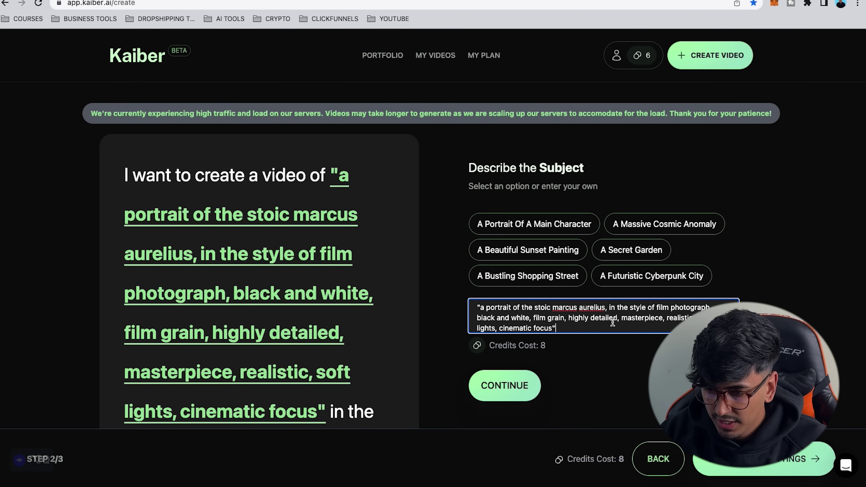
{"action": "left_click_drag", "start_coordinate": [608, 307], "coordinate": [618, 336]}
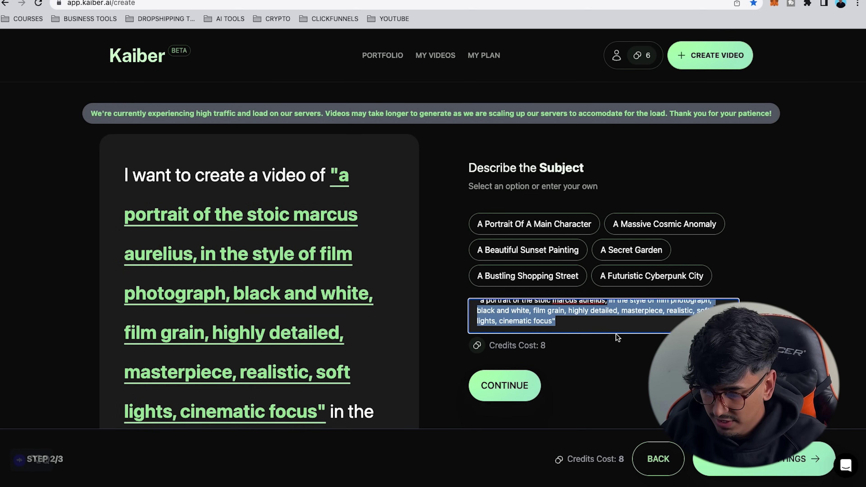
{"action": "key", "text": "BackSpace"}
{"action": "key", "text": "BackSpace"}
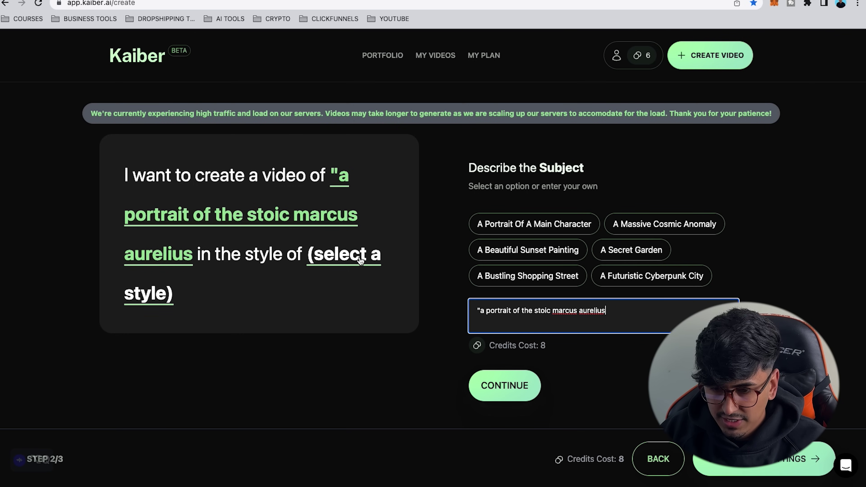
{"action": "left_click", "coordinate": [353, 260]}
Choose the B&W Film style and generate; after the insufficient credits notice, open My Videos
{"action": "scroll", "coordinate": [617, 300], "scroll_direction": "down", "scroll_amount": 3}
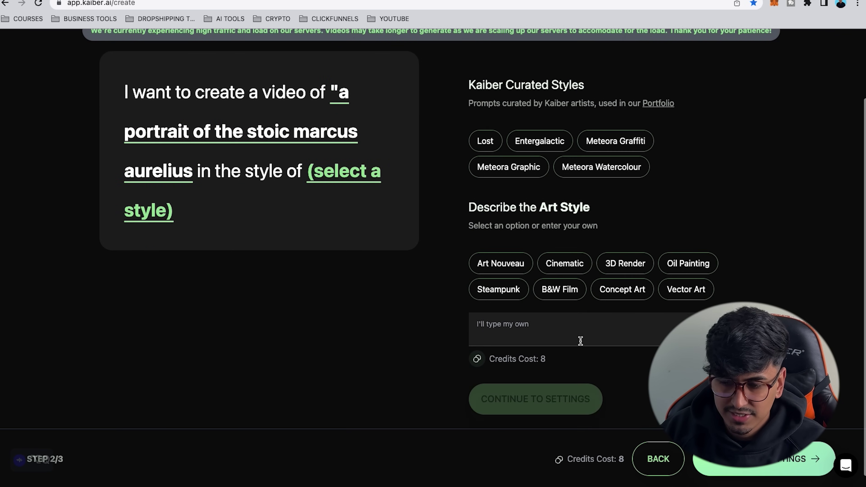
{"action": "left_click", "coordinate": [569, 295]}
{"action": "left_click_drag", "start_coordinate": [618, 330], "coordinate": [430, 267]}
{"action": "scroll", "coordinate": [515, 266], "scroll_direction": "down", "scroll_amount": 1}
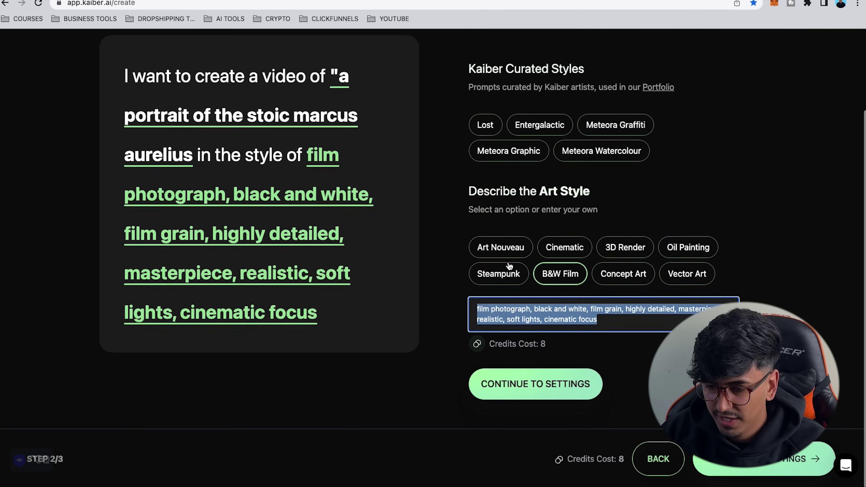
{"action": "left_click", "coordinate": [781, 460]}
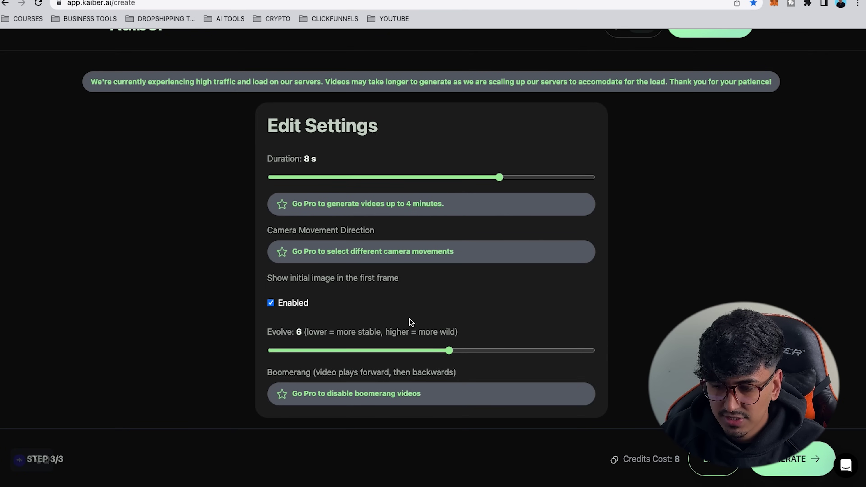
{"action": "left_click", "coordinate": [795, 459]}
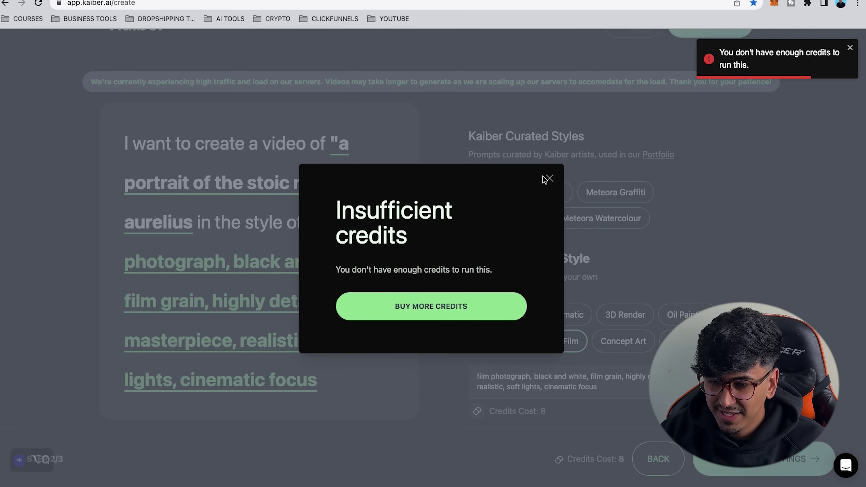
{"action": "left_click", "coordinate": [549, 180]}
{"action": "left_click", "coordinate": [436, 56]}
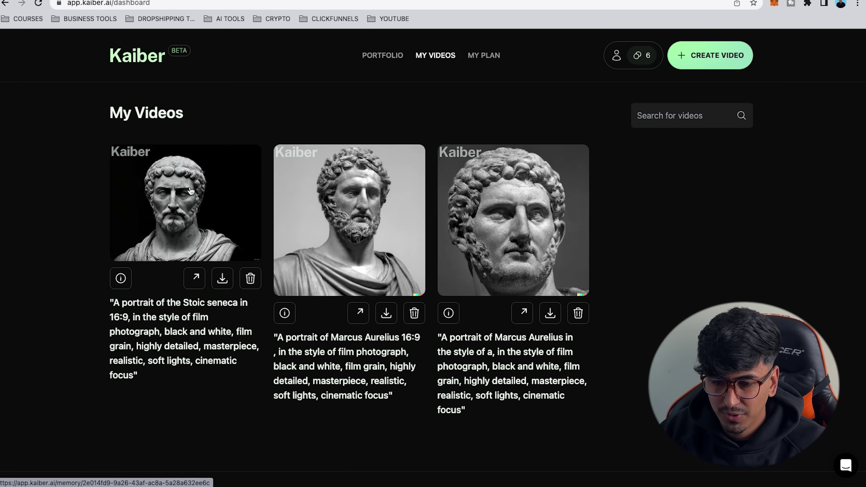
Open the 16:9 Marcus Aurelius portrait video, watch it play, and download it
{"action": "left_click", "coordinate": [363, 225]}
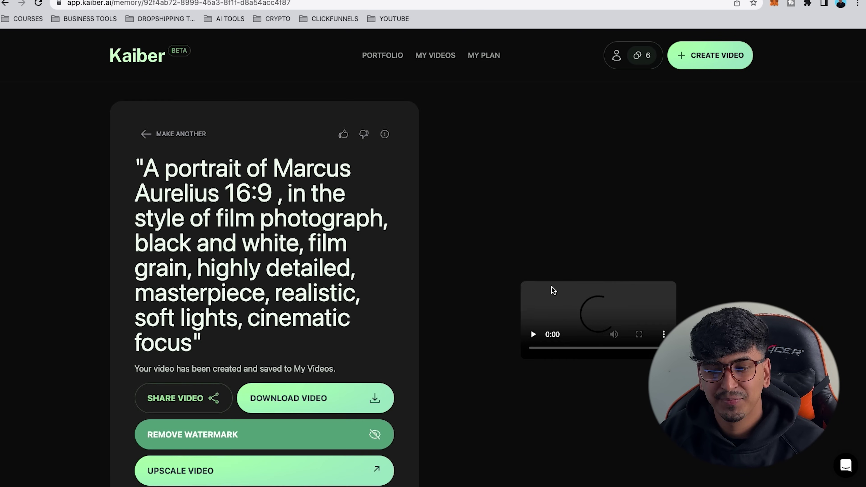
{"action": "scroll", "coordinate": [666, 320], "scroll_direction": "down", "scroll_amount": 2}
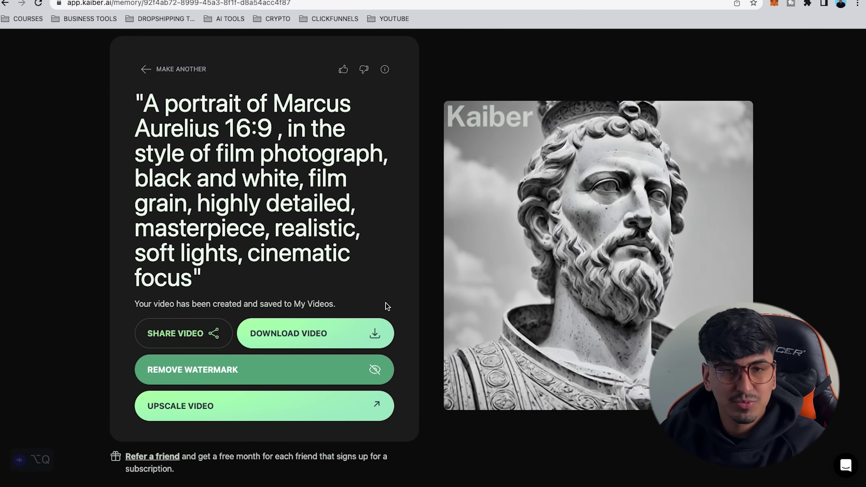
{"action": "mouse_move", "coordinate": [638, 303]}
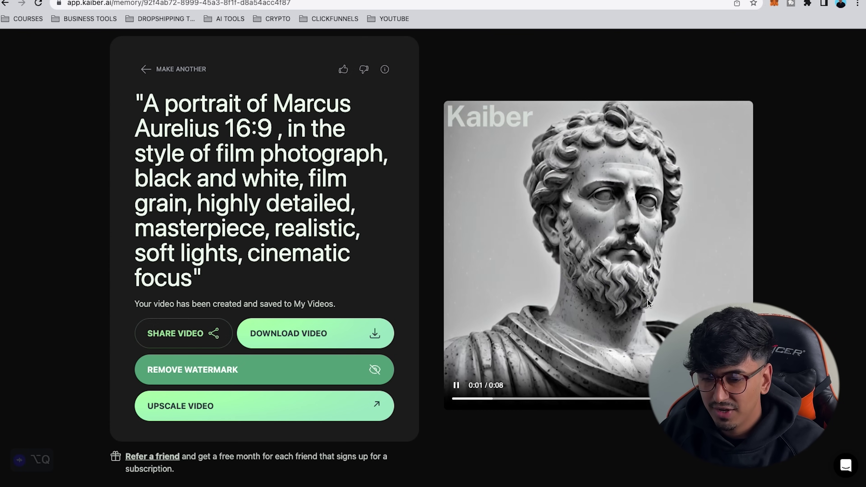
{"action": "left_click", "coordinate": [339, 329]}
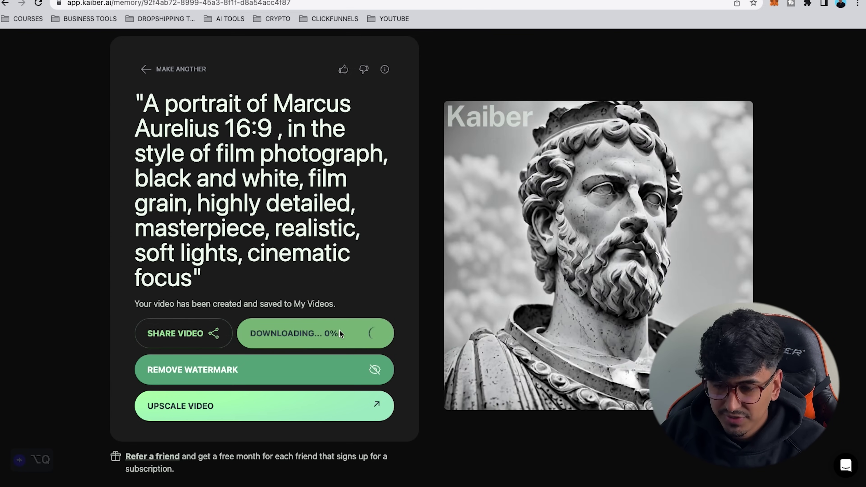
{"action": "scroll", "coordinate": [528, 154], "scroll_direction": "down", "scroll_amount": 2}
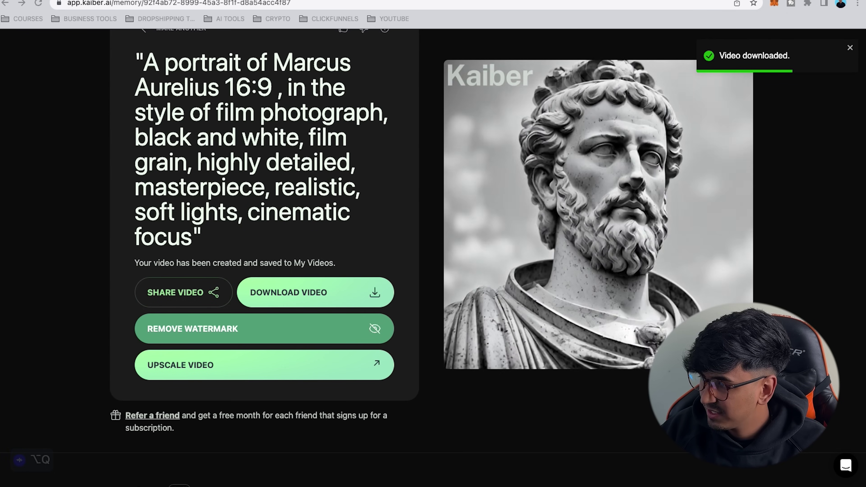
Briefly view the DALL·E statue image in Preview, then close it for ElevenLabs VoiceLab
{"action": "key", "text": "super+Tab"}
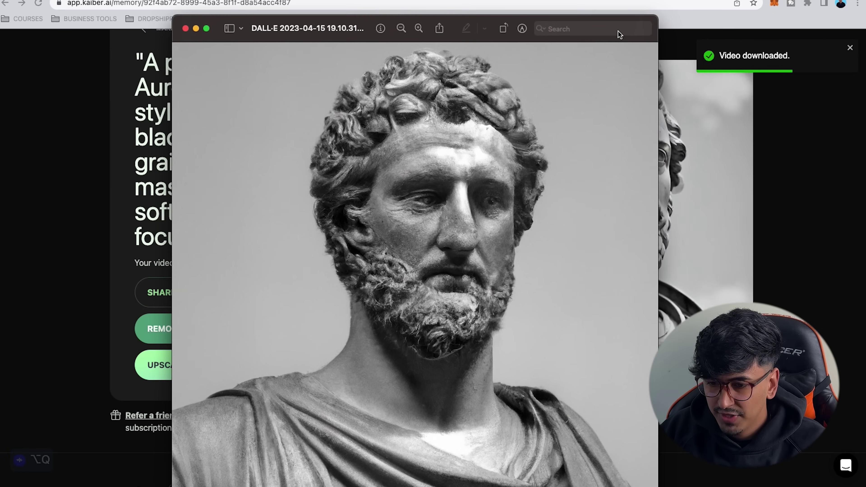
{"action": "left_click_drag", "start_coordinate": [618, 30], "coordinate": [659, 27]}
{"action": "key", "text": "super+Tab"}
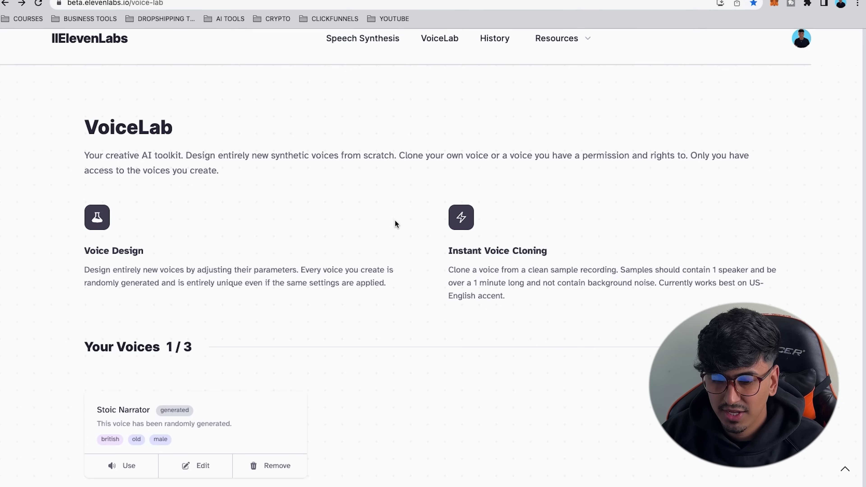
{"action": "scroll", "coordinate": [388, 236], "scroll_direction": "down", "scroll_amount": 3}
{"action": "scroll", "coordinate": [307, 205], "scroll_direction": "up", "scroll_amount": 1}
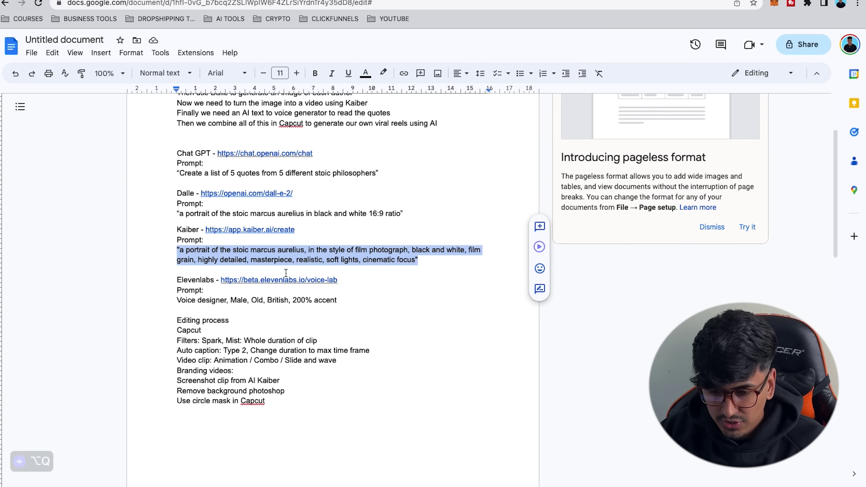
{"action": "scroll", "coordinate": [271, 239], "scroll_direction": "down", "scroll_amount": 1}
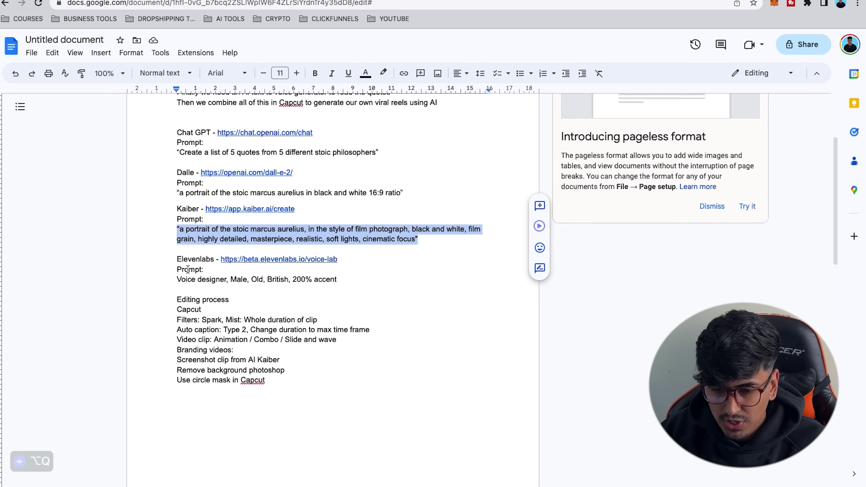
{"action": "left_click", "coordinate": [271, 260]}
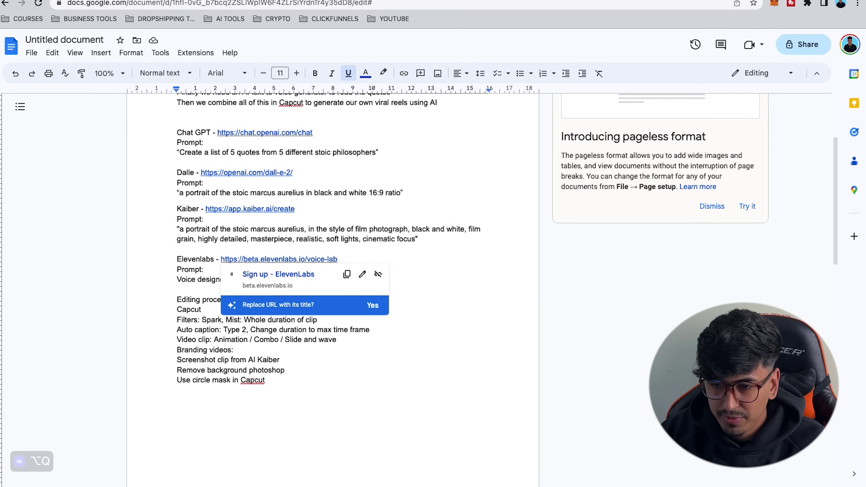
{"action": "left_click", "coordinate": [195, 279]}
{"action": "left_click_drag", "start_coordinate": [177, 280], "coordinate": [338, 281]}
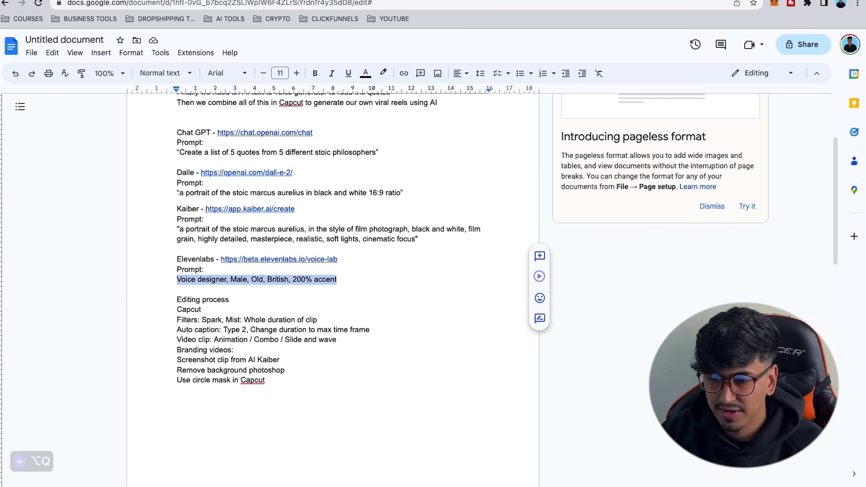
In ElevenLabs VoiceLab, start adding a new voice with Voice Design
{"action": "key", "text": "ctrl+Tab"}
{"action": "scroll", "coordinate": [376, 233], "scroll_direction": "up", "scroll_amount": 5}
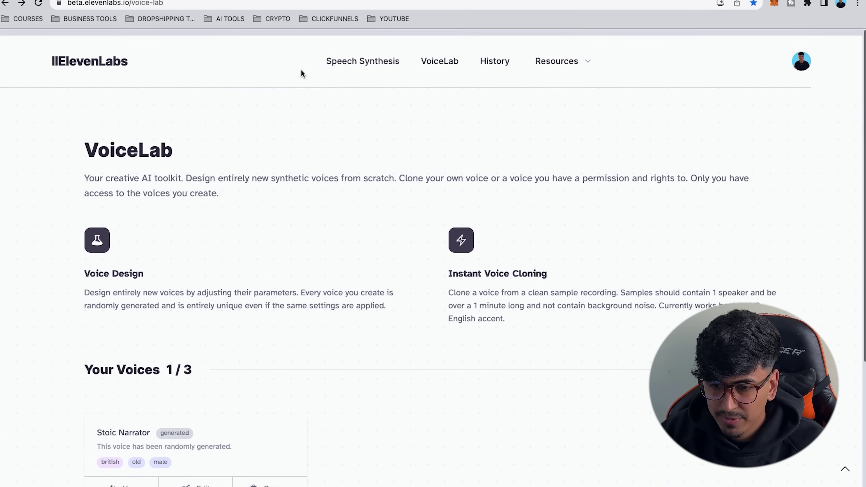
{"action": "left_click", "coordinate": [362, 61]}
{"action": "scroll", "coordinate": [259, 176], "scroll_direction": "down", "scroll_amount": 3}
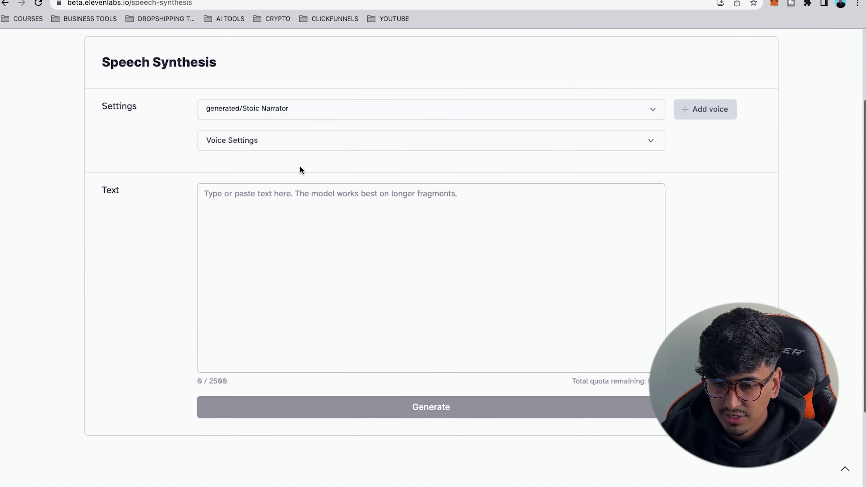
{"action": "scroll", "coordinate": [300, 168], "scroll_direction": "down", "scroll_amount": 3}
{"action": "scroll", "coordinate": [255, 167], "scroll_direction": "up", "scroll_amount": 5}
{"action": "left_click", "coordinate": [451, 62]}
{"action": "scroll", "coordinate": [454, 187], "scroll_direction": "down", "scroll_amount": 1}
{"action": "scroll", "coordinate": [413, 269], "scroll_direction": "down", "scroll_amount": 1}
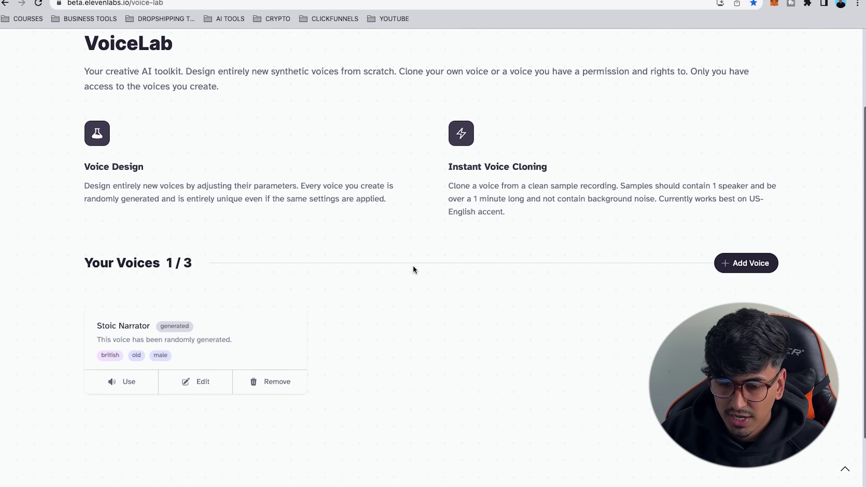
{"action": "left_click", "coordinate": [733, 196]}
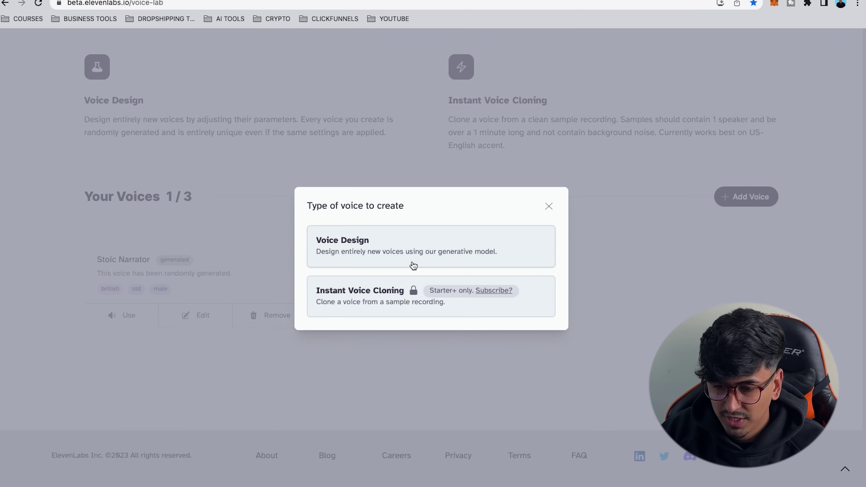
{"action": "left_click", "coordinate": [416, 263]}
Set the voice to Male, Old, British with maximum accent strength
{"action": "left_click", "coordinate": [383, 113]}
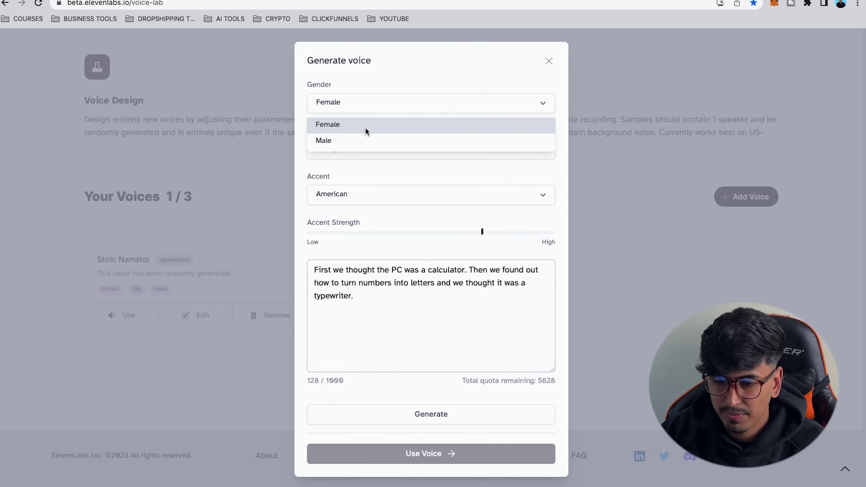
{"action": "left_click", "coordinate": [366, 107]}
{"action": "left_click", "coordinate": [366, 106]}
{"action": "left_click", "coordinate": [357, 139]}
{"action": "left_click", "coordinate": [353, 147]}
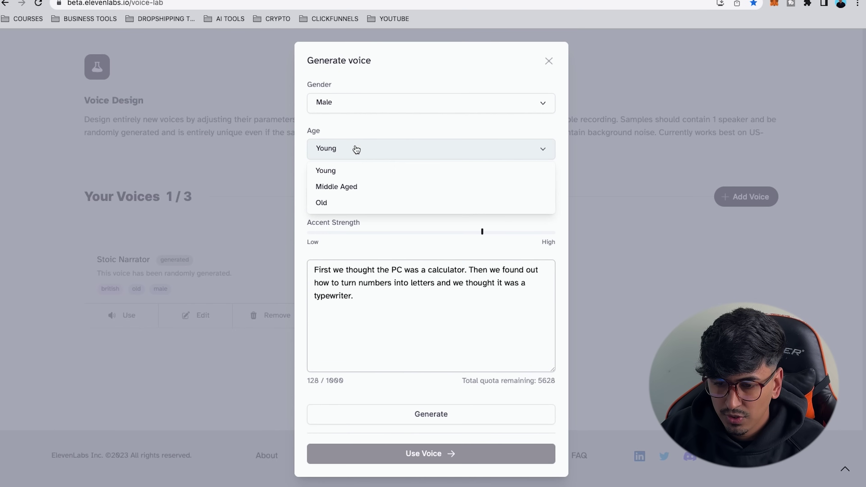
{"action": "left_click", "coordinate": [357, 200]}
{"action": "left_click", "coordinate": [358, 199]}
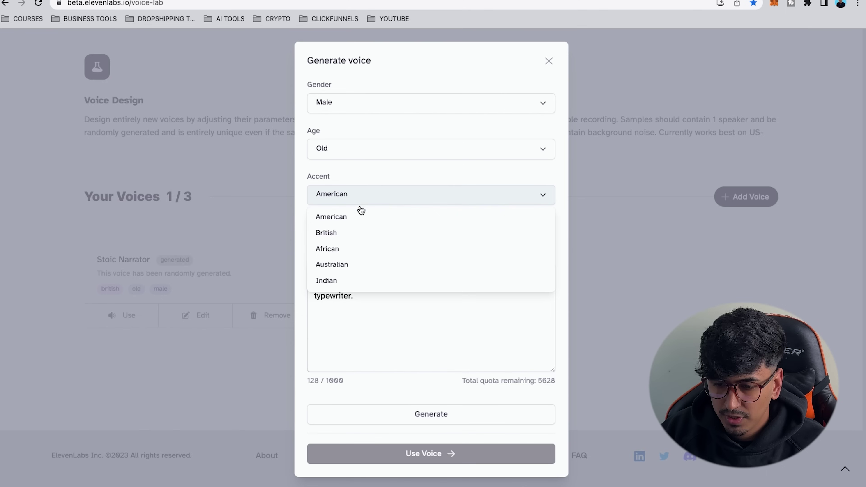
{"action": "left_click", "coordinate": [361, 231]}
{"action": "left_click_drag", "start_coordinate": [483, 231], "coordinate": [497, 236]}
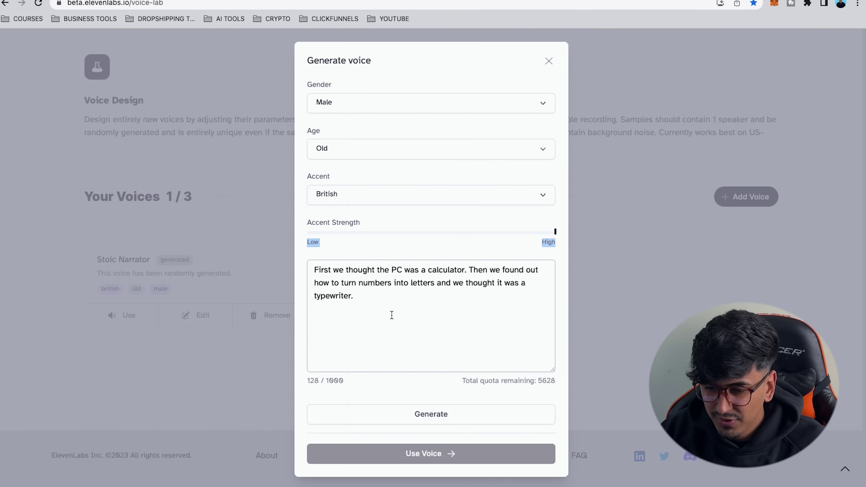
Replace the sample text with the Stoic quotes and generate the voice
{"action": "left_click", "coordinate": [391, 300]}
{"action": "key", "text": "ctrl+a"}
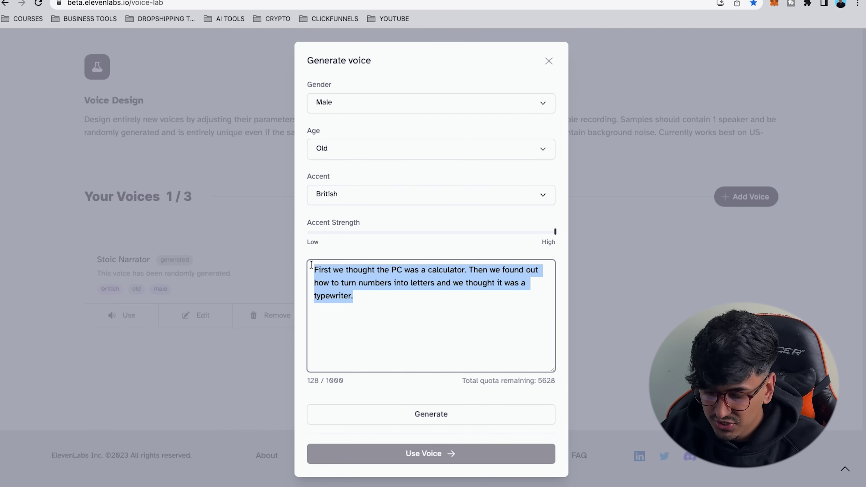
{"action": "key", "text": "ctrl+v"}
{"action": "scroll", "coordinate": [387, 342], "scroll_direction": "down", "scroll_amount": 1}
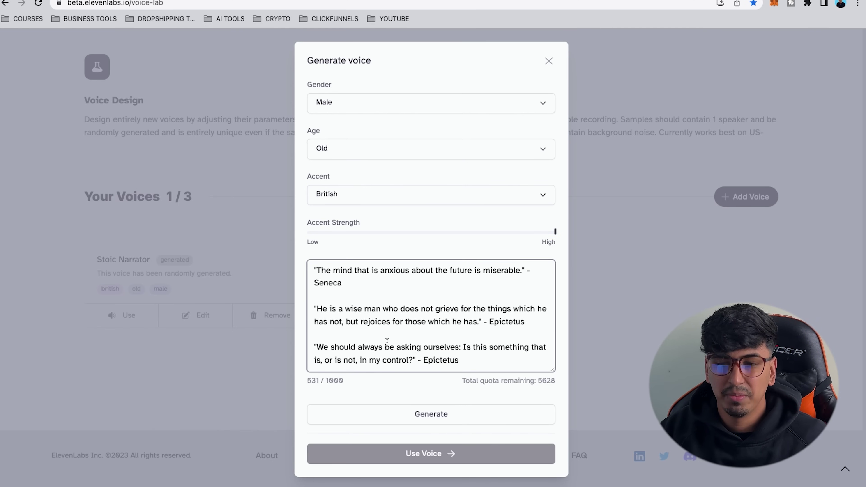
{"action": "left_click", "coordinate": [419, 413]}
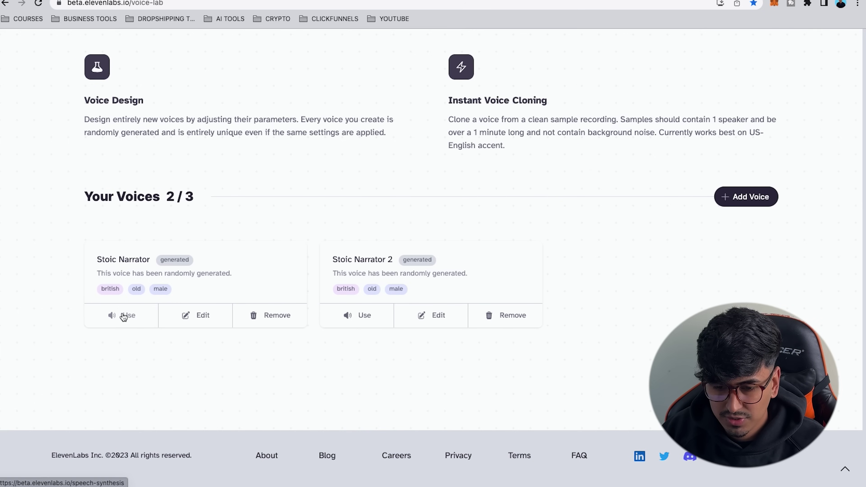
Load the Stoic Narrator voice into Speech Synthesis with the five Stoic quotes as text
{"action": "left_click", "coordinate": [123, 314]}
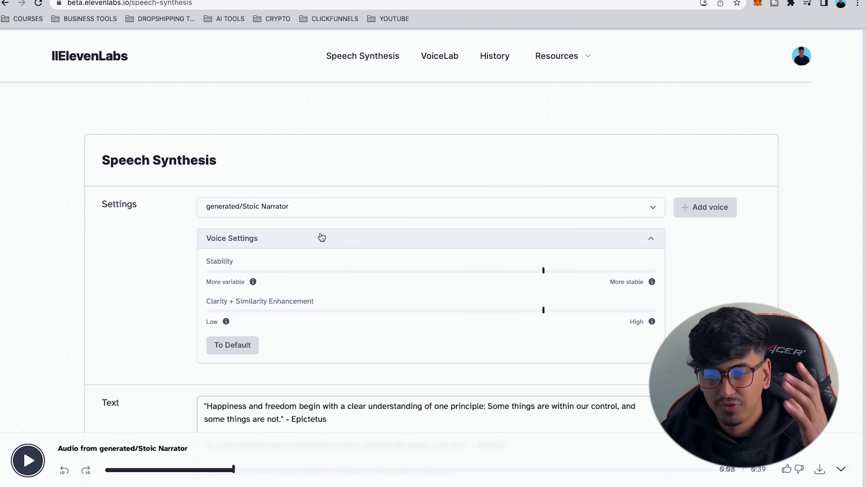
{"action": "scroll", "coordinate": [578, 274], "scroll_direction": "down", "scroll_amount": 2}
{"action": "scroll", "coordinate": [576, 327], "scroll_direction": "down", "scroll_amount": 2}
{"action": "scroll", "coordinate": [431, 239], "scroll_direction": "down", "scroll_amount": 6}
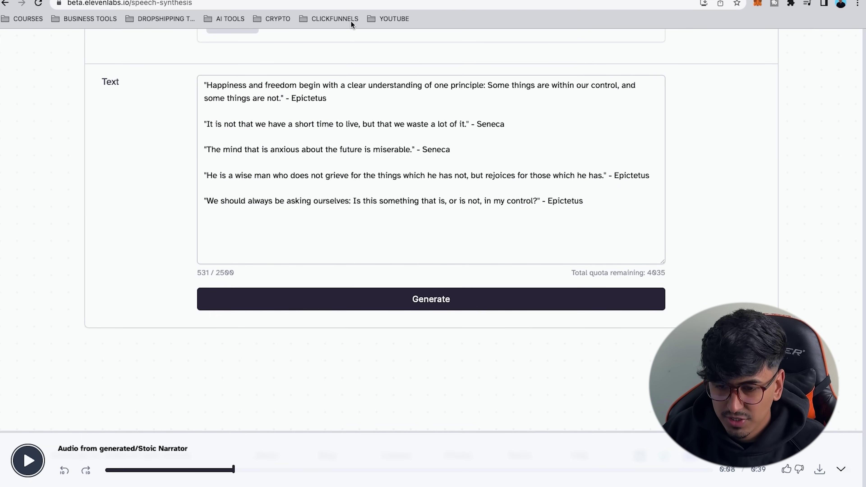
Copy the first Marcus Aurelius quote, about power over your mind, from ChatGPT's reply
{"action": "left_click", "coordinate": [349, 1]}
{"action": "left_click", "coordinate": [422, 368]}
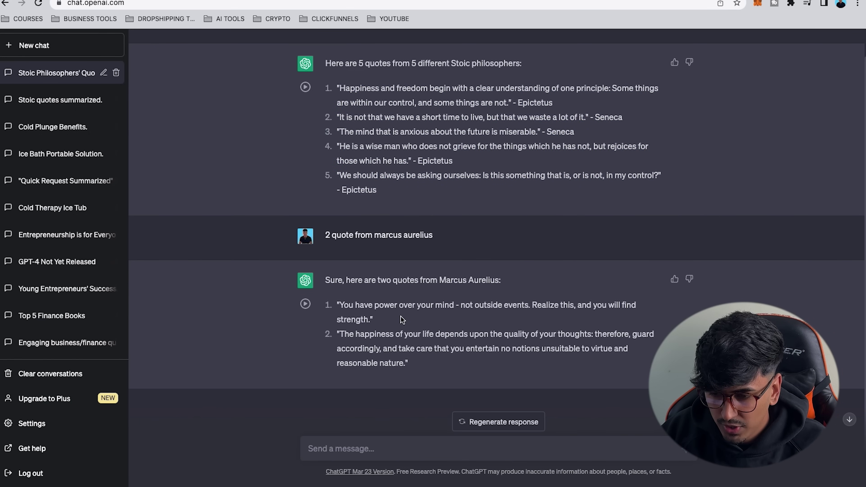
{"action": "left_click_drag", "start_coordinate": [387, 323], "coordinate": [337, 304]}
{"action": "key", "text": "ctrl+c"}
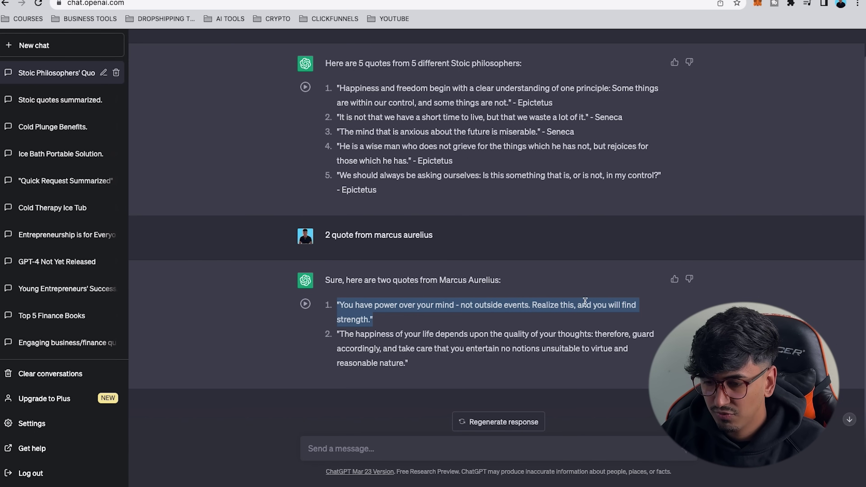
Replace the ElevenLabs text with the Marcus Aurelius quote, generate its narration and drag the audio out
{"action": "key", "text": "ctrl+Tab"}
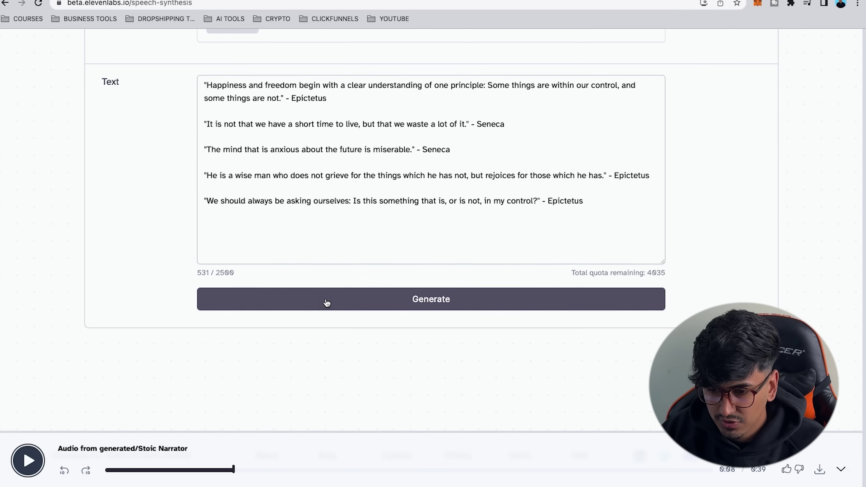
{"action": "left_click_drag", "start_coordinate": [595, 203], "coordinate": [145, 74]}
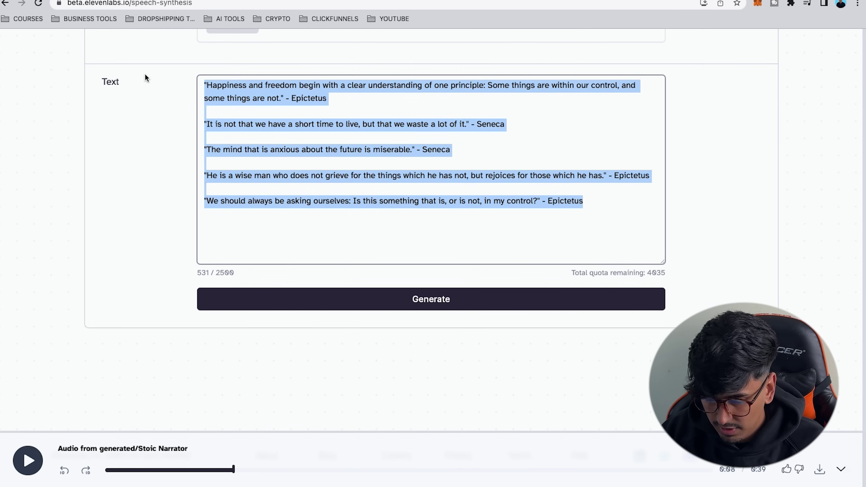
{"action": "key", "text": "ctrl+v"}
{"action": "left_click", "coordinate": [532, 299]}
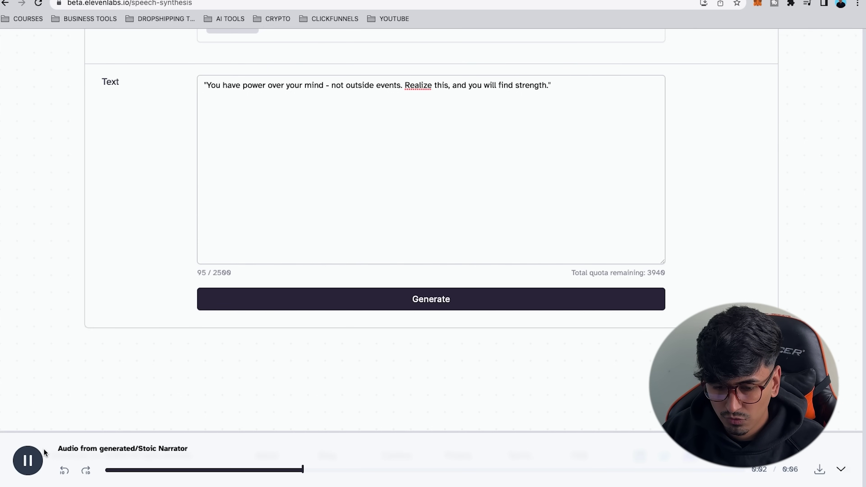
{"action": "left_click", "coordinate": [38, 463]}
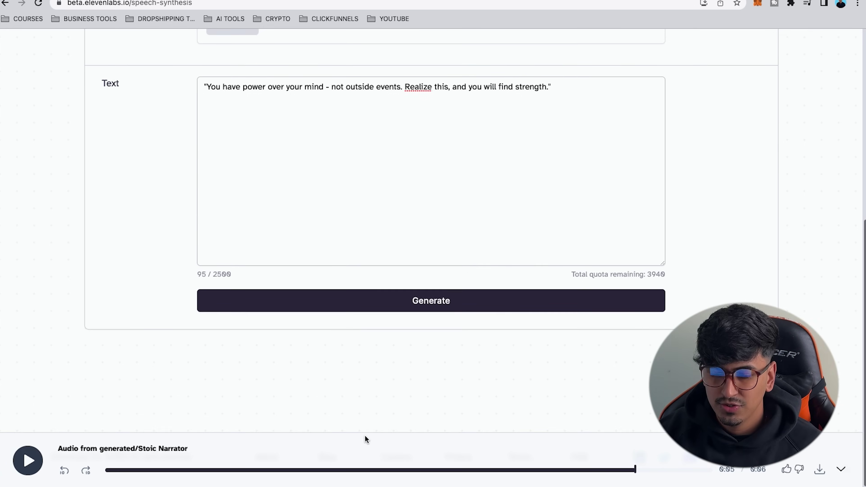
{"action": "left_click_drag", "start_coordinate": [178, 438], "coordinate": [240, 435]}
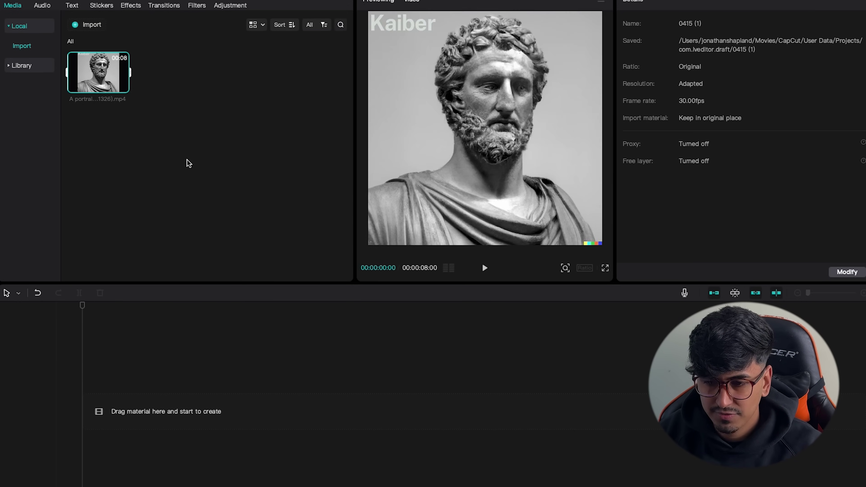
Import the ElevenLabs mp3, add the statue video and narration to the timeline, and trim the video to 6 seconds
{"action": "left_click_drag", "start_coordinate": [0, 344], "coordinate": [217, 180]}
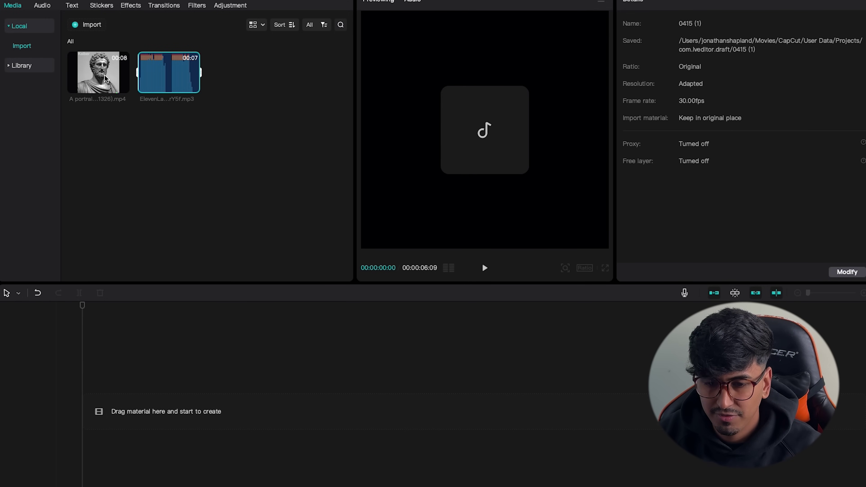
{"action": "left_click", "coordinate": [114, 80]}
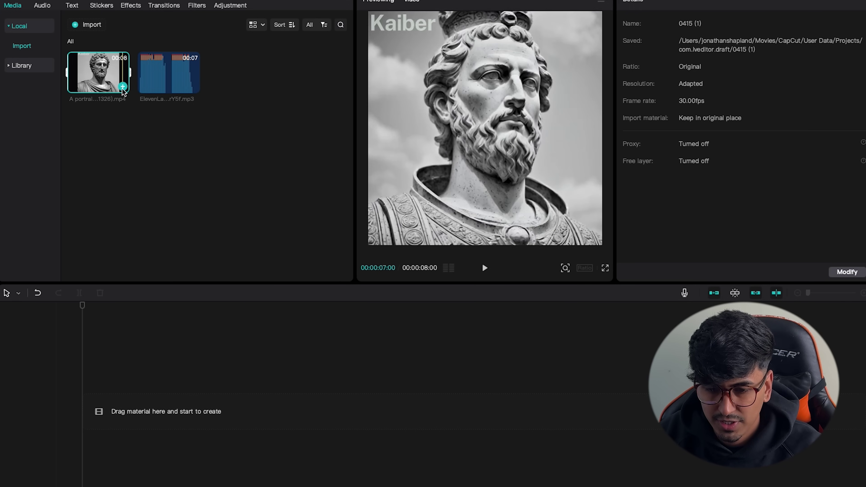
{"action": "left_click", "coordinate": [123, 87]}
{"action": "left_click", "coordinate": [193, 86]}
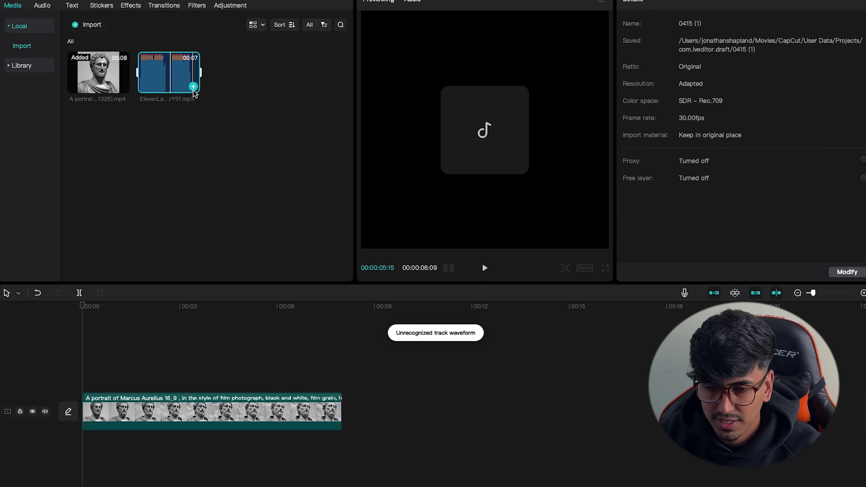
{"action": "left_click", "coordinate": [291, 413]}
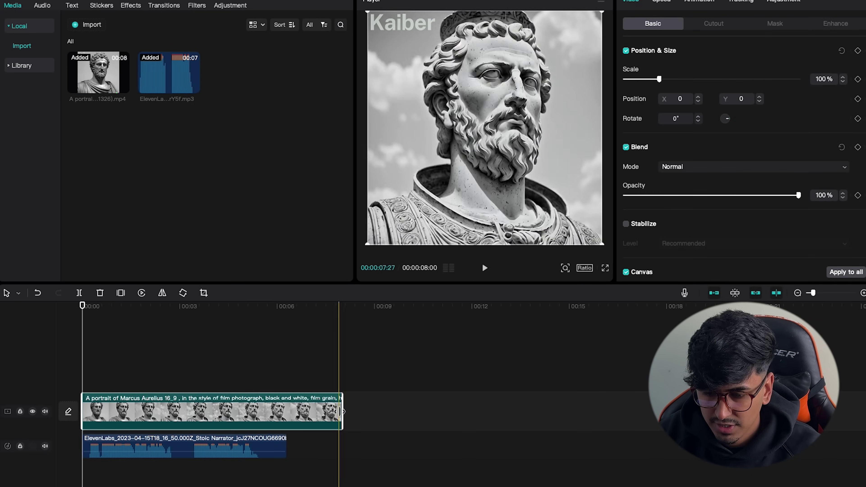
{"action": "left_click_drag", "start_coordinate": [341, 413], "coordinate": [284, 415]}
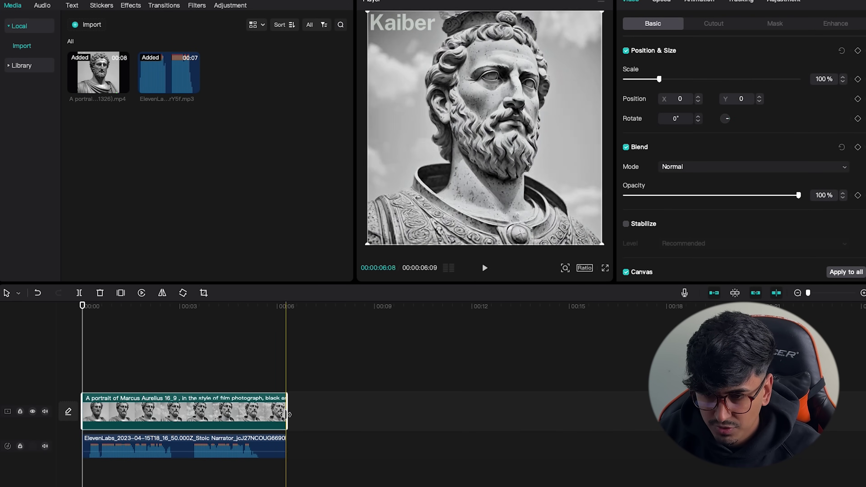
Set the canvas to 9:16, scale the portrait to 183% at X −188, then preview
{"action": "left_click", "coordinate": [585, 268]}
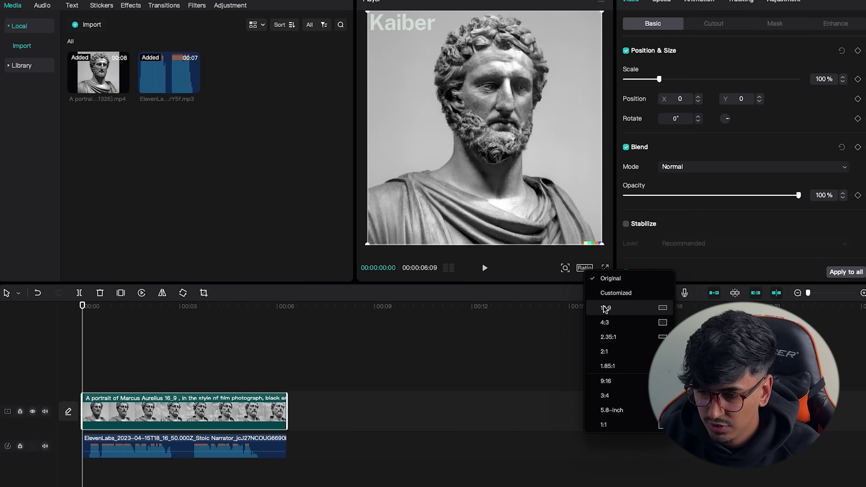
{"action": "left_click", "coordinate": [607, 381]}
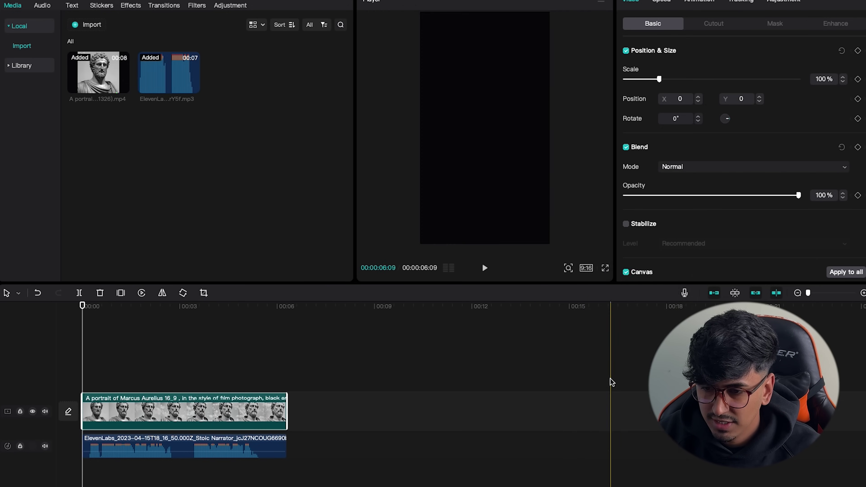
{"action": "left_click_drag", "start_coordinate": [419, 194], "coordinate": [378, 232]}
{"action": "left_click_drag", "start_coordinate": [535, 193], "coordinate": [522, 195]}
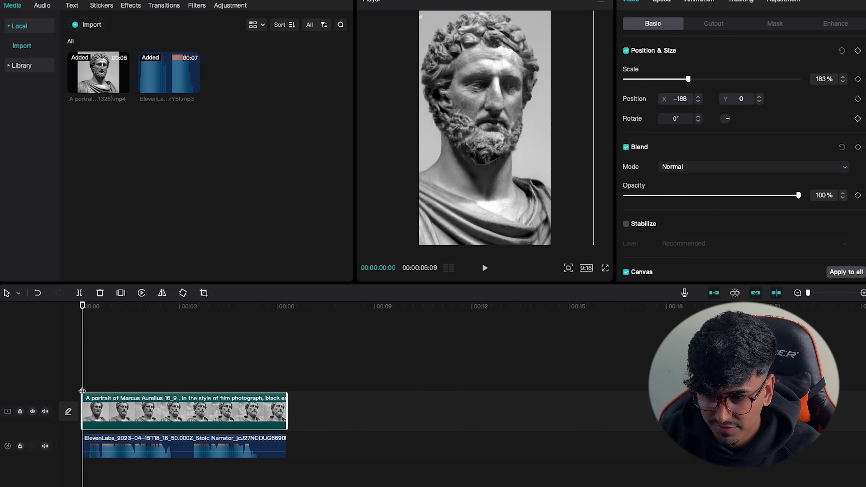
{"action": "left_click", "coordinate": [76, 382]}
{"action": "key", "text": "space"}
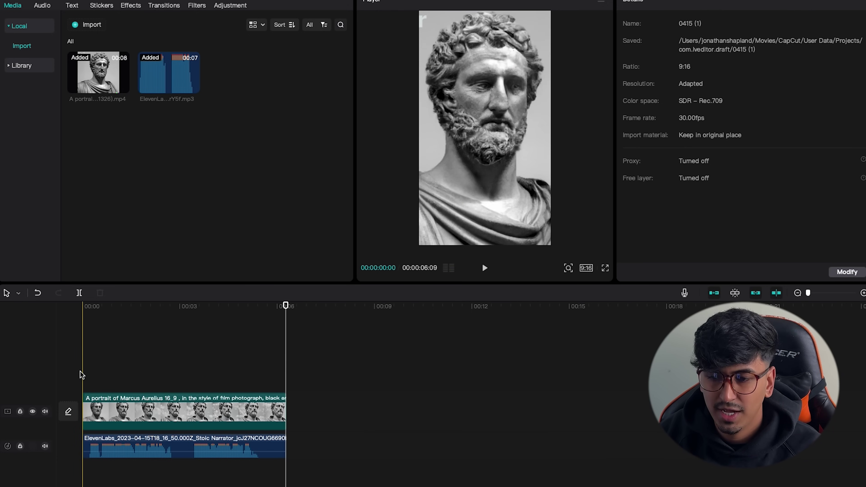
Set the narration clip's speed to 0.9x and preview the edit from the start
{"action": "left_click", "coordinate": [142, 442]}
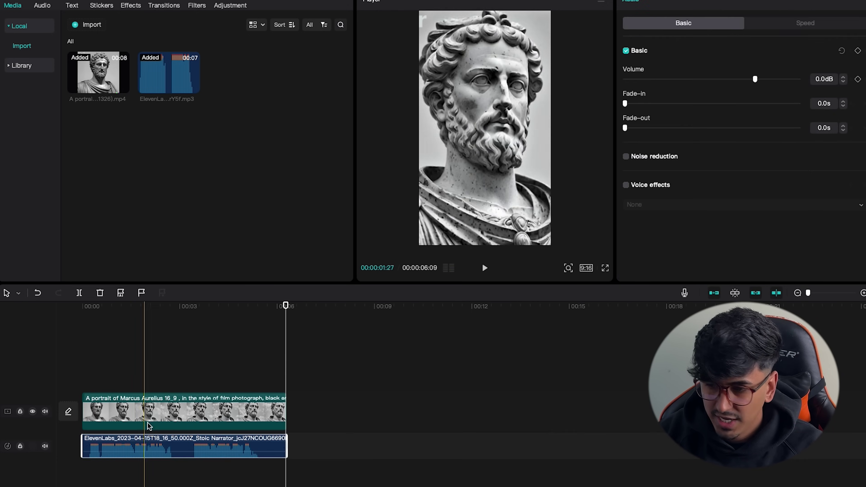
{"action": "left_click", "coordinate": [804, 25]}
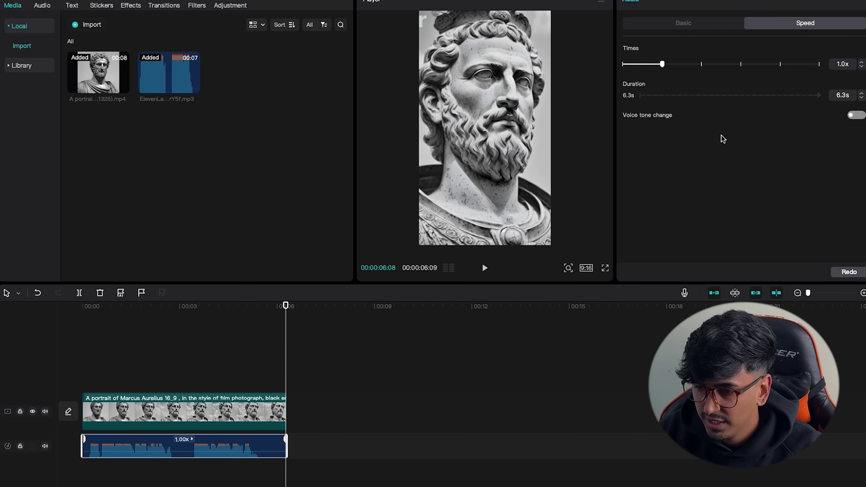
{"action": "left_click", "coordinate": [862, 67]}
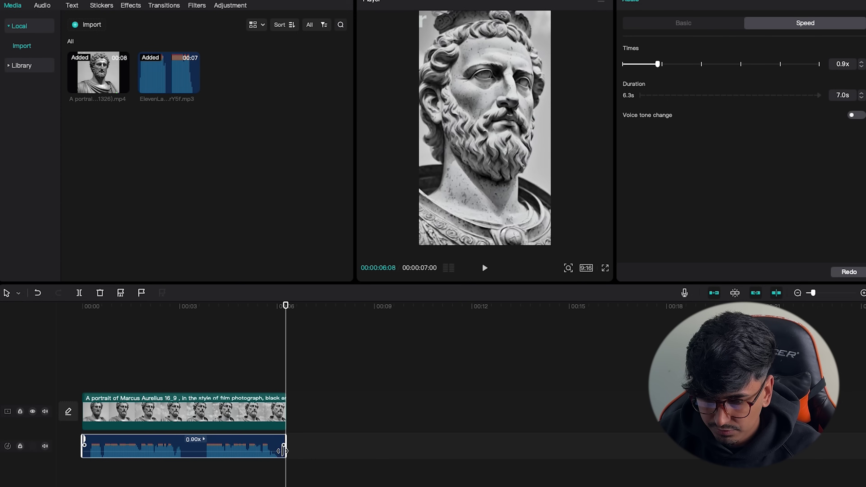
{"action": "key", "text": "space"}
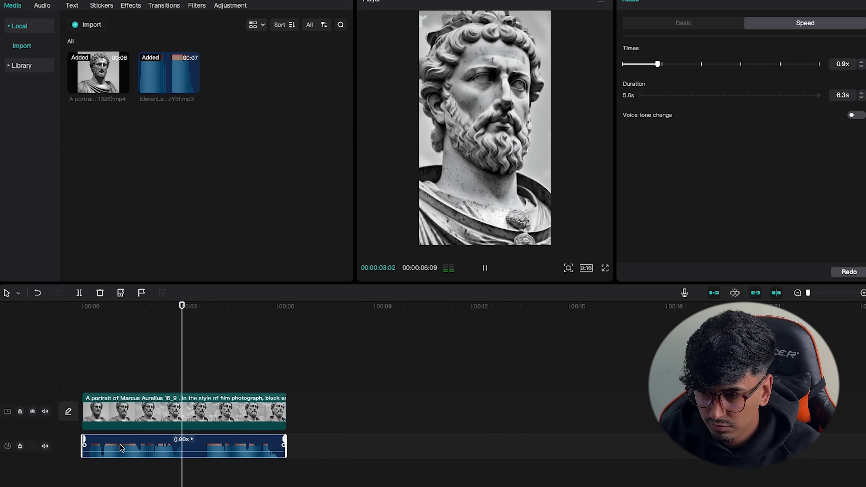
Enable voice effects on the narration, apply the Deep voice, and play it back
{"action": "left_click", "coordinate": [703, 27]}
{"action": "left_click", "coordinate": [626, 185]}
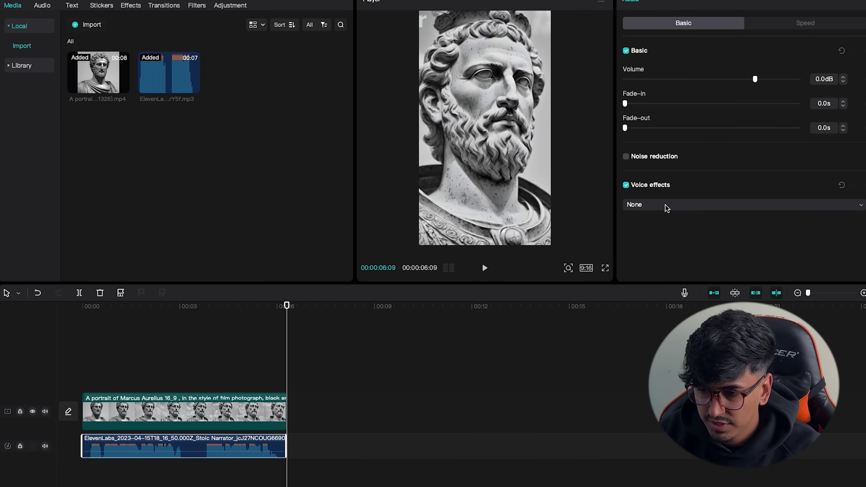
{"action": "left_click", "coordinate": [666, 206]}
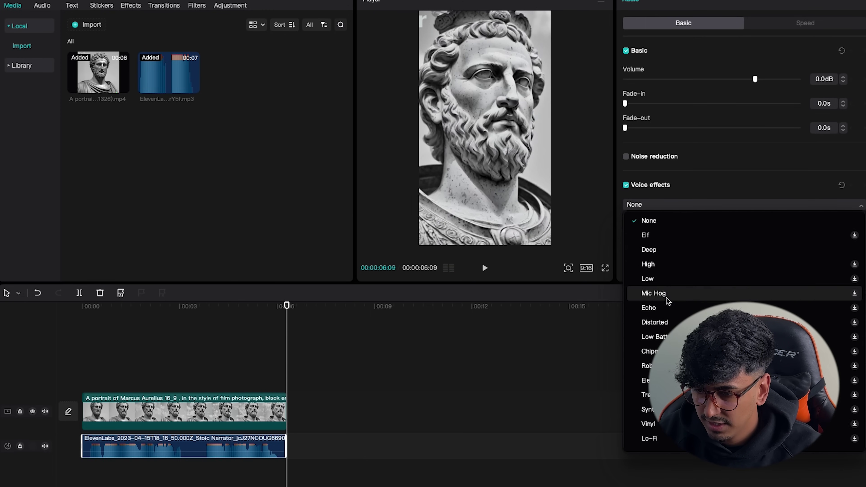
{"action": "left_click", "coordinate": [668, 250]}
{"action": "left_click", "coordinate": [91, 387]}
{"action": "key", "text": "space"}
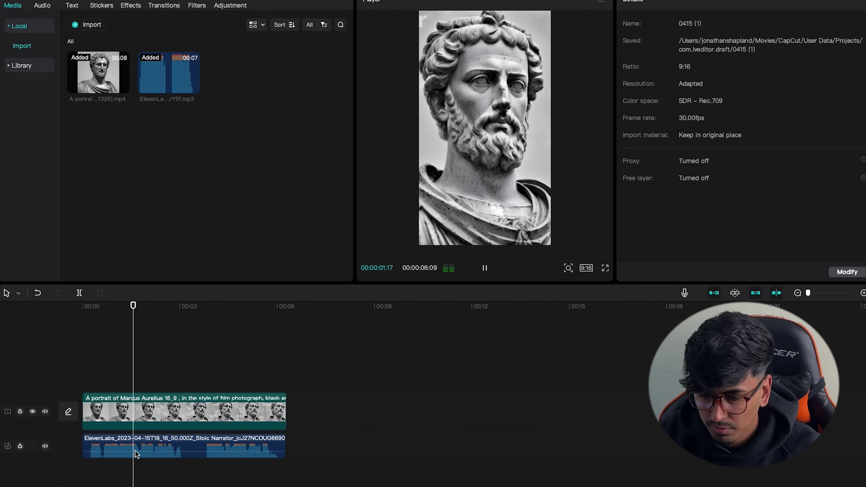
Lower the Deep voice's pitch to 25, replaying the narration to compare
{"action": "left_click", "coordinate": [147, 443]}
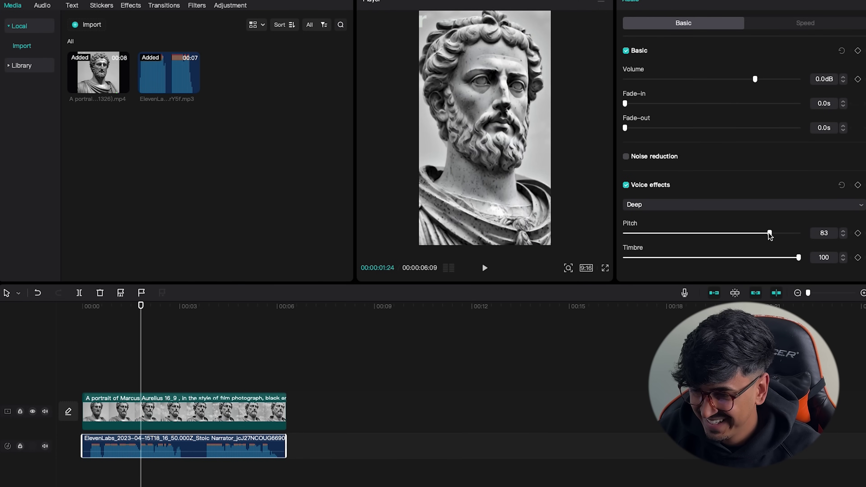
{"action": "left_click_drag", "start_coordinate": [768, 233], "coordinate": [700, 233]}
{"action": "left_click", "coordinate": [96, 391]}
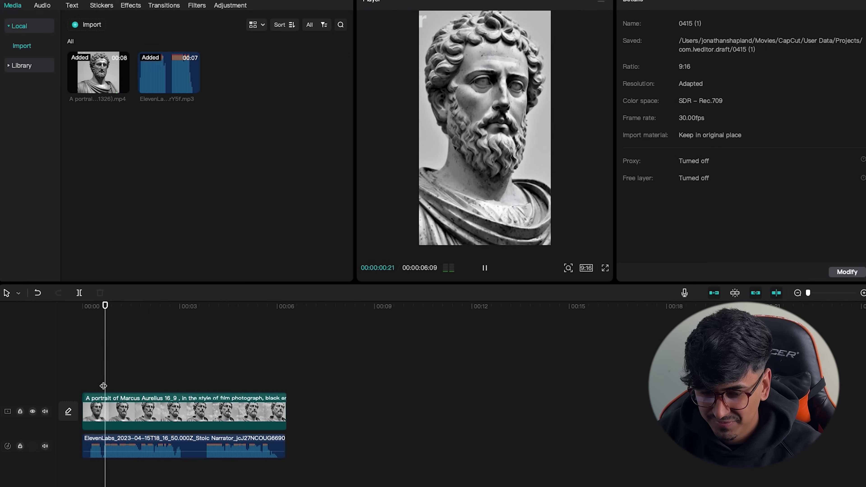
{"action": "left_click", "coordinate": [192, 438]}
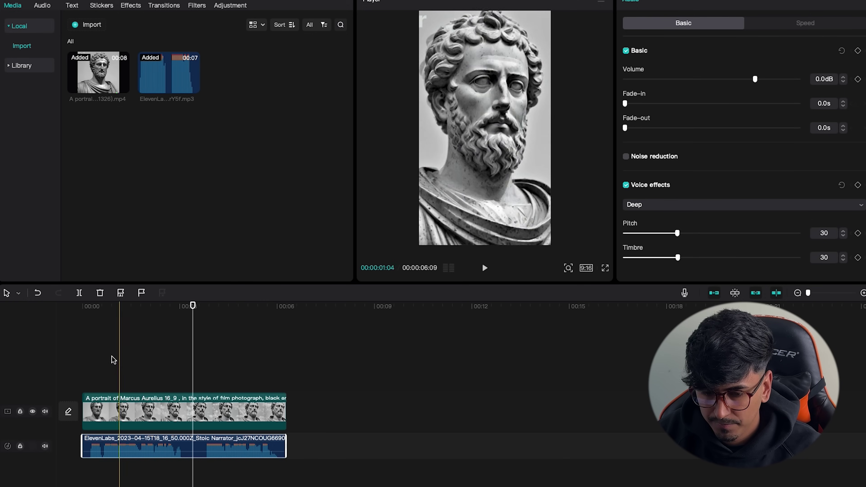
{"action": "left_click", "coordinate": [94, 369]}
{"action": "key", "text": "space"}
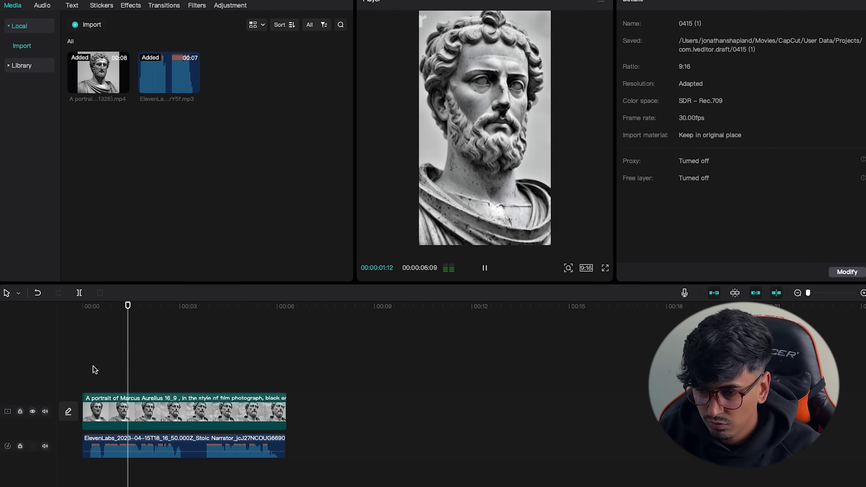
{"action": "left_click", "coordinate": [151, 440]}
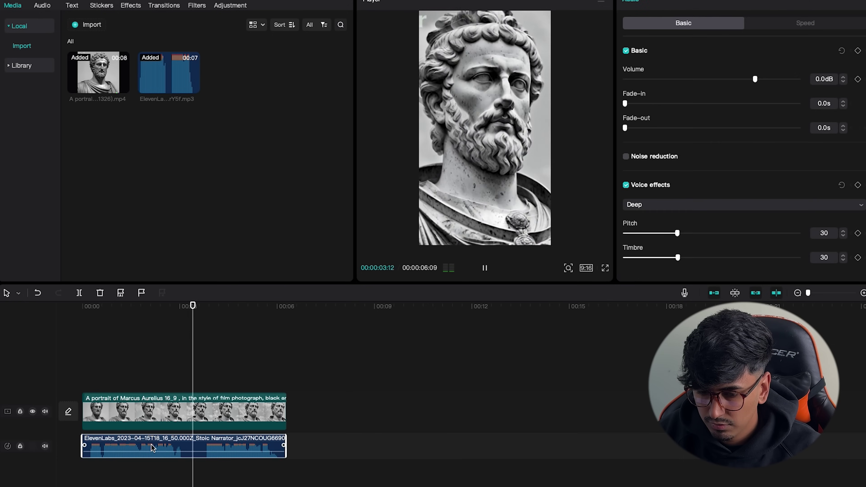
{"action": "left_click_drag", "start_coordinate": [669, 236], "coordinate": [669, 235]}
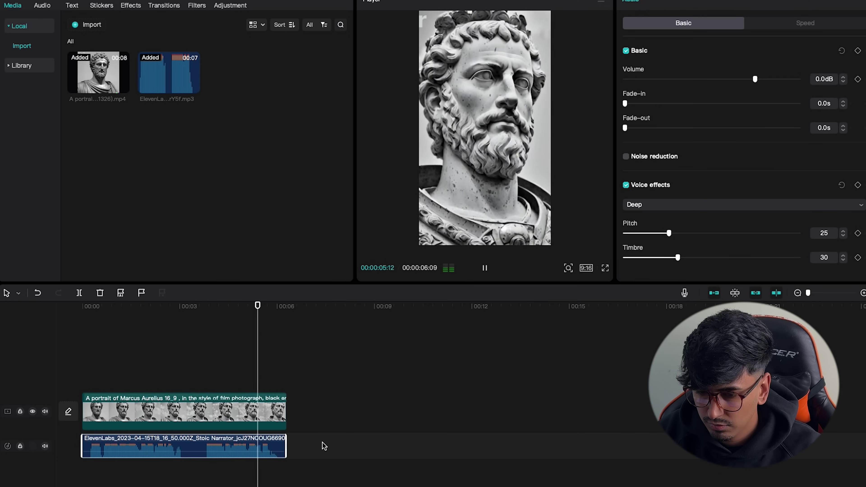
Review the narration's speed and basic audio settings, then replay the edit from the start
{"action": "left_click", "coordinate": [798, 24]}
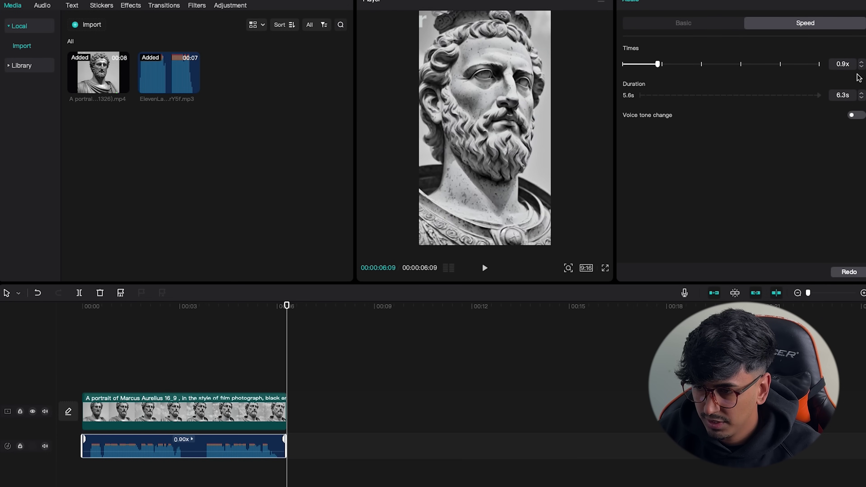
{"action": "left_click", "coordinate": [715, 31]}
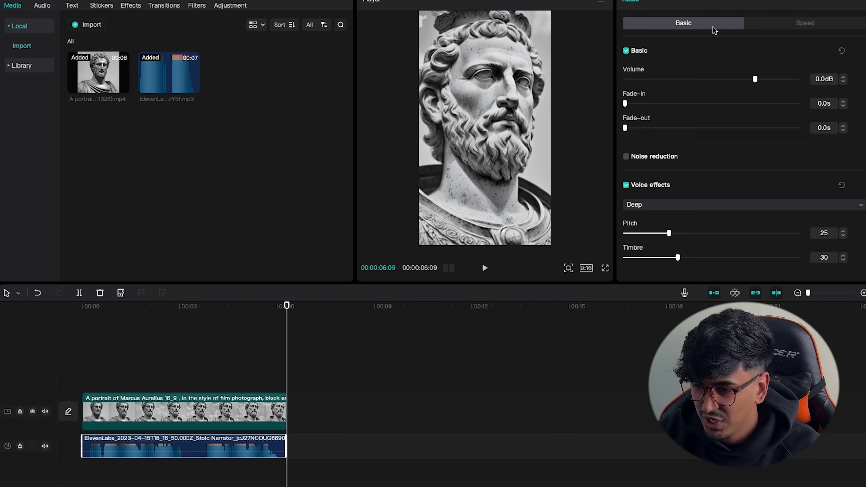
{"action": "key", "text": "space"}
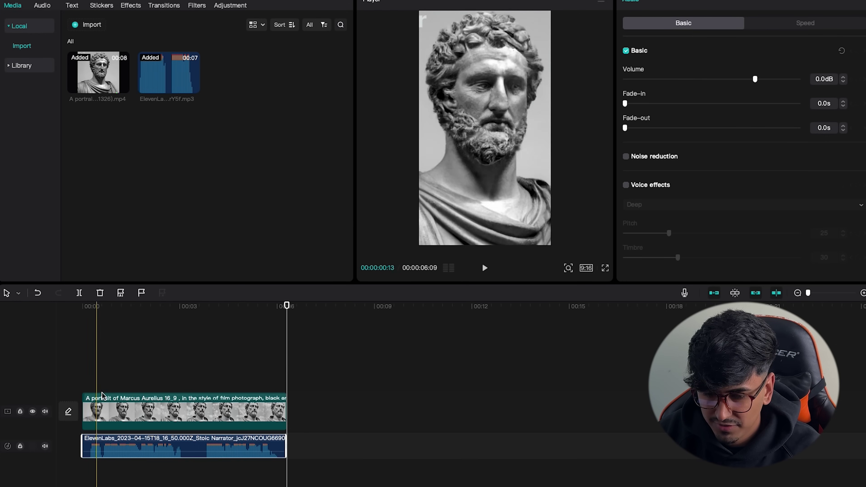
{"action": "left_click", "coordinate": [88, 389]}
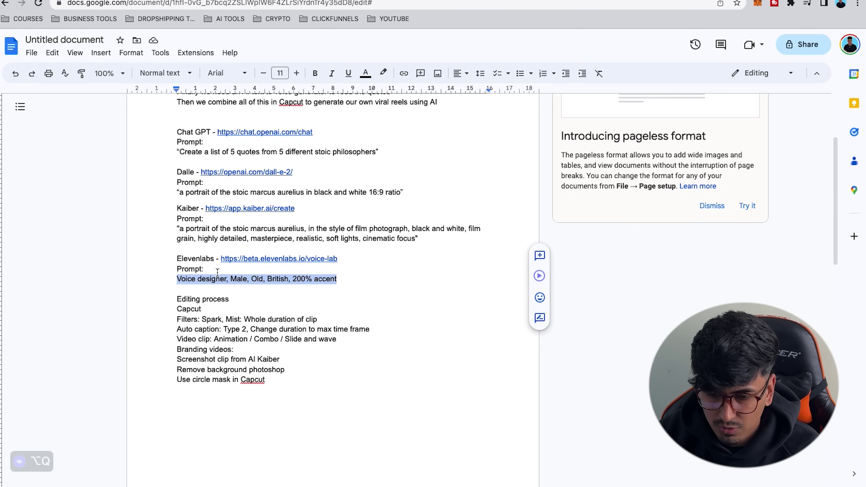
Highlight 'Spark, Mist' on the Filters line of the Google Docs editing notes
{"action": "scroll", "coordinate": [166, 270], "scroll_direction": "down", "scroll_amount": 1}
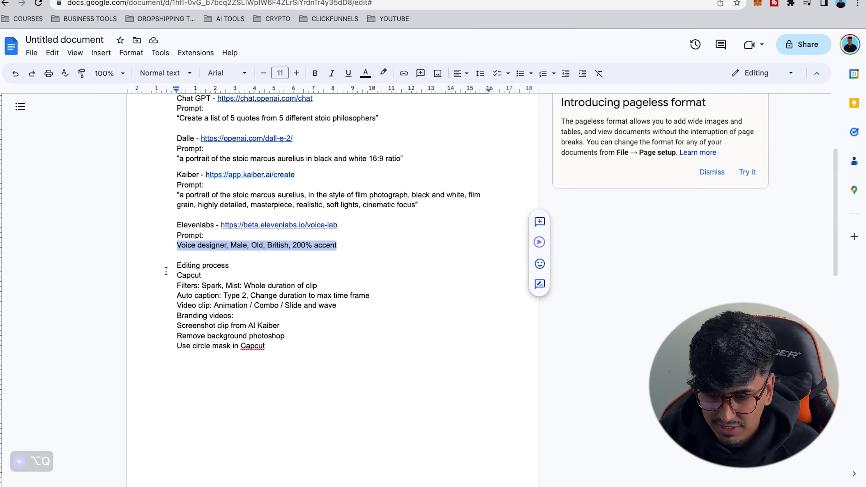
{"action": "left_click", "coordinate": [175, 264]}
{"action": "left_click_drag", "start_coordinate": [176, 287], "coordinate": [193, 287]}
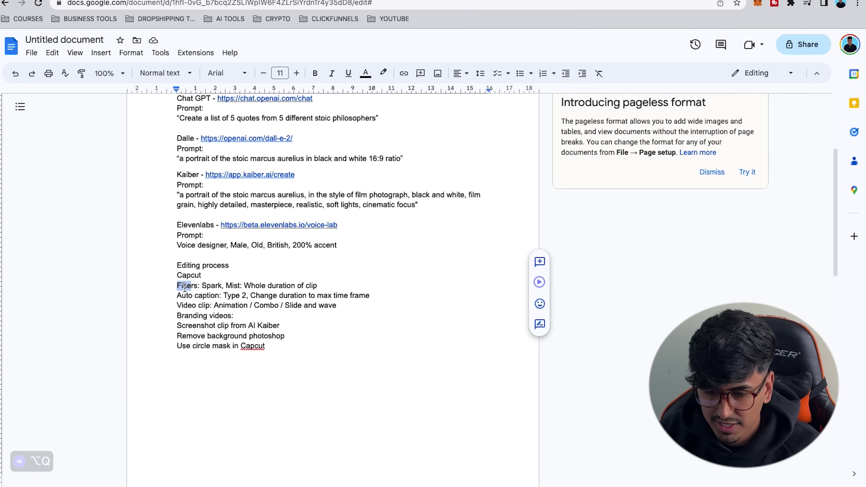
{"action": "left_click", "coordinate": [184, 288]}
{"action": "left_click_drag", "start_coordinate": [201, 287], "coordinate": [239, 288]}
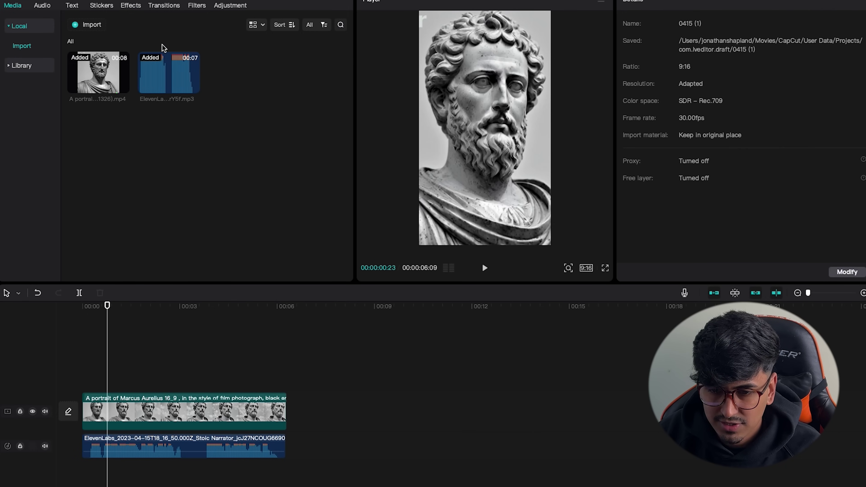
Add the Spark 1 and Mist effects from the Effects library
{"action": "left_click", "coordinate": [131, 6]}
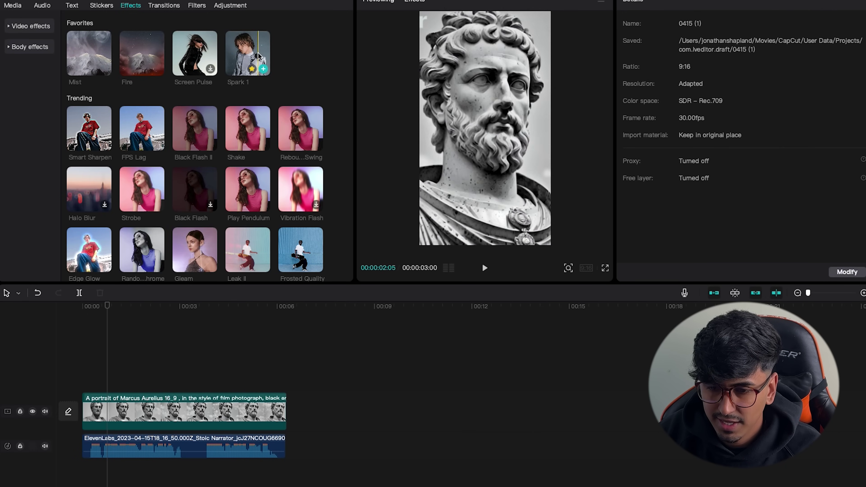
{"action": "left_click", "coordinate": [263, 69]}
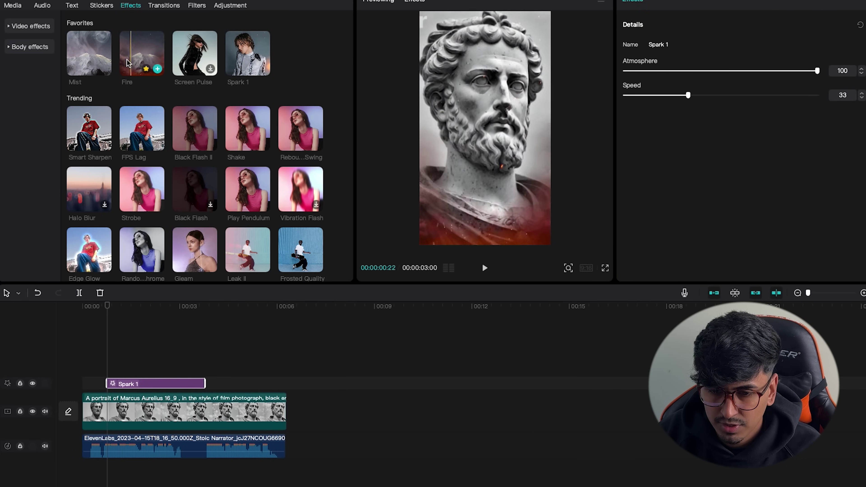
{"action": "left_click", "coordinate": [106, 70]}
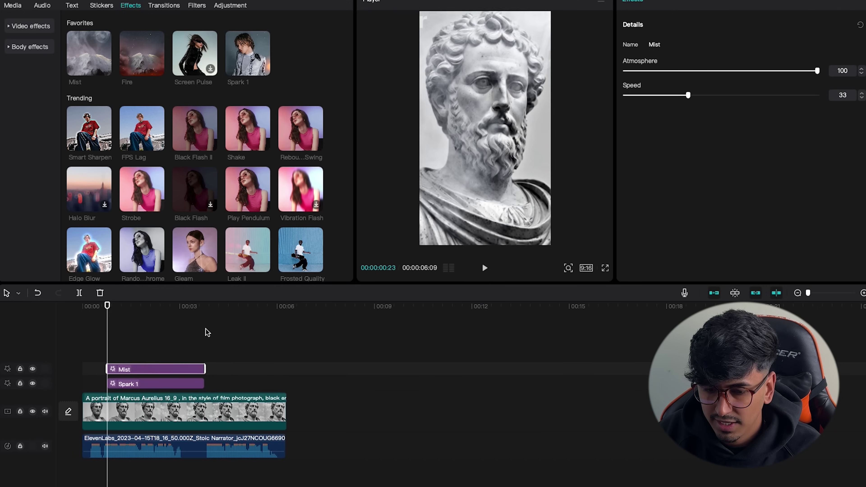
Stretch Spark 1 and Mist to span the whole statue clip and preview the result
{"action": "left_click_drag", "start_coordinate": [100, 383], "coordinate": [80, 383]}
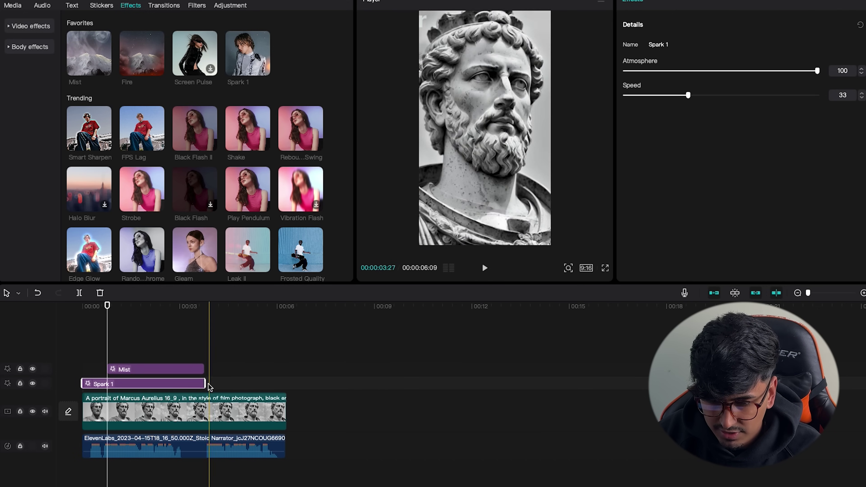
{"action": "left_click_drag", "start_coordinate": [244, 386], "coordinate": [298, 390]}
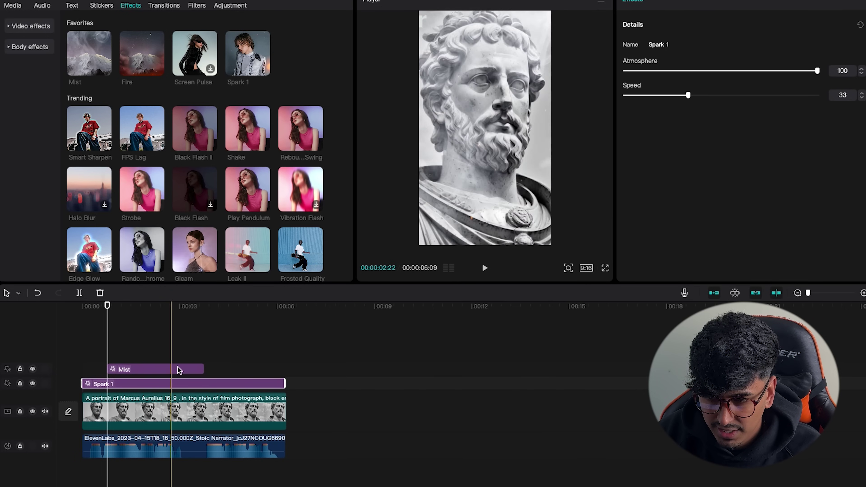
{"action": "left_click_drag", "start_coordinate": [204, 369], "coordinate": [252, 370]}
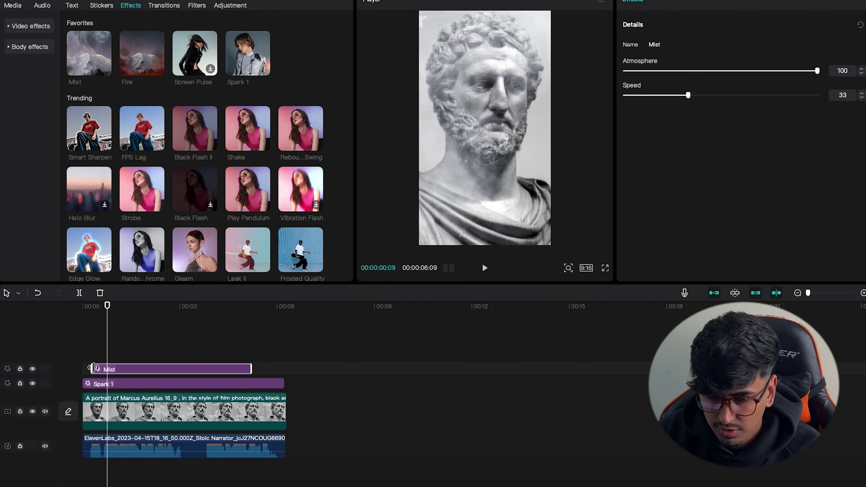
{"action": "left_click_drag", "start_coordinate": [112, 372], "coordinate": [111, 372]}
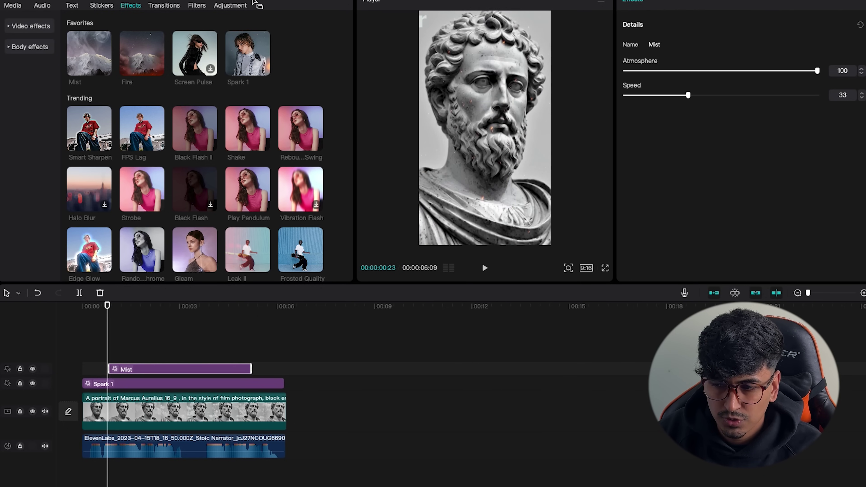
{"action": "left_click", "coordinate": [210, 420]}
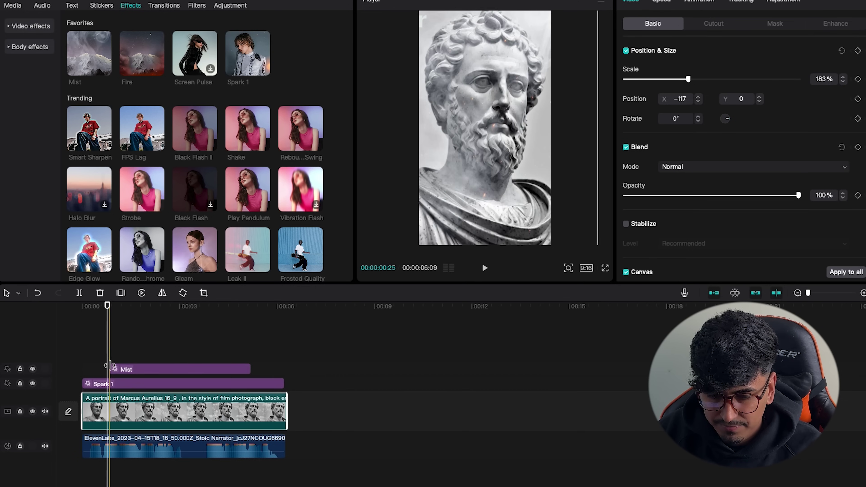
{"action": "left_click_drag", "start_coordinate": [110, 366], "coordinate": [95, 367]}
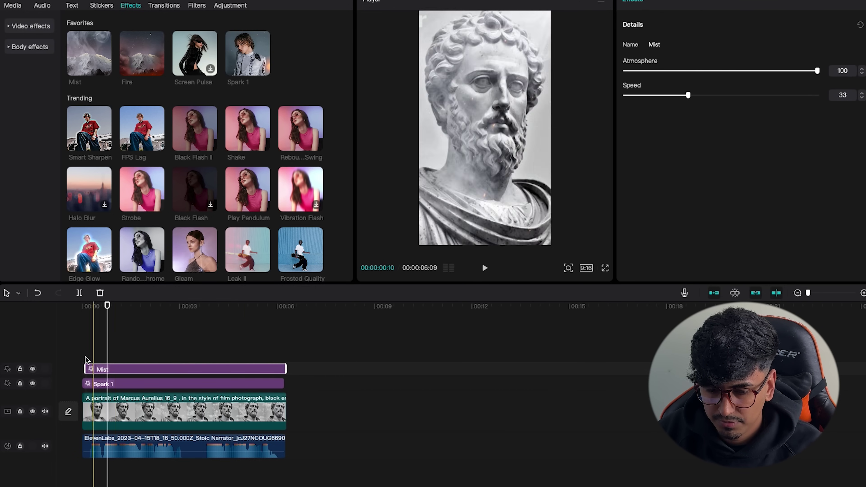
{"action": "key", "text": "space"}
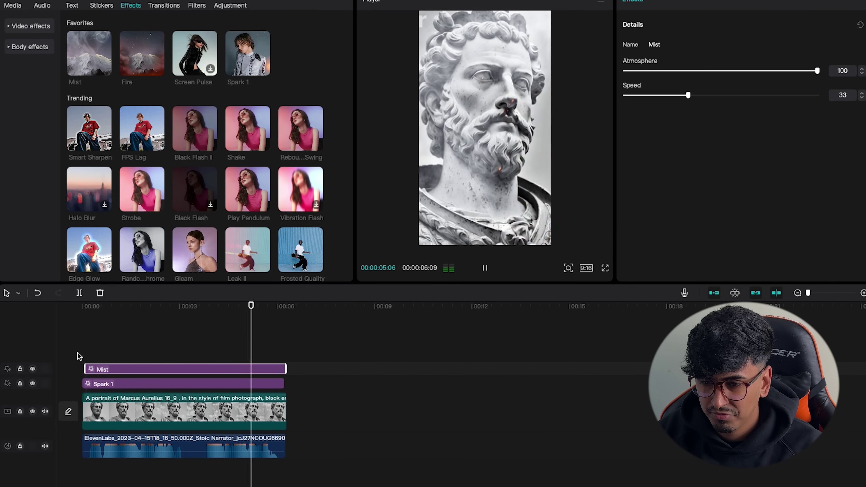
{"action": "key", "text": "space"}
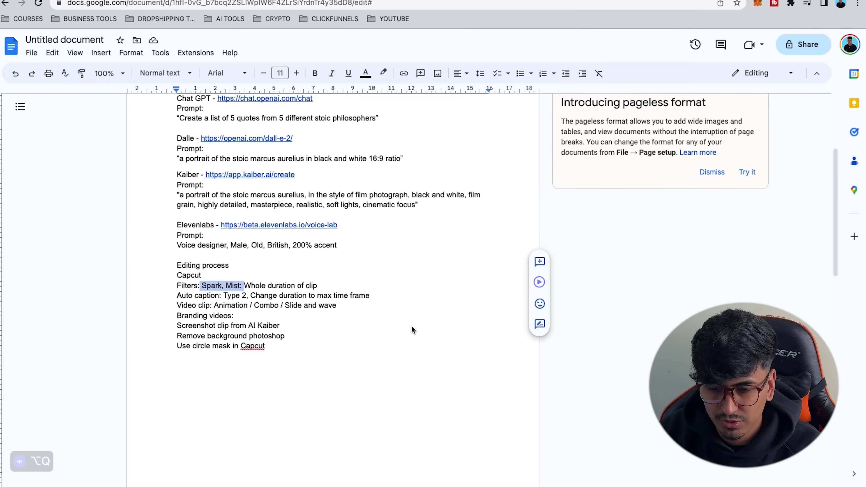
Highlight the Auto caption settings and the Video clip animation line in the editing notes
{"action": "scroll", "coordinate": [410, 329], "scroll_direction": "down", "scroll_amount": 1}
{"action": "left_click_drag", "start_coordinate": [224, 284], "coordinate": [315, 291]}
{"action": "left_click", "coordinate": [345, 315]}
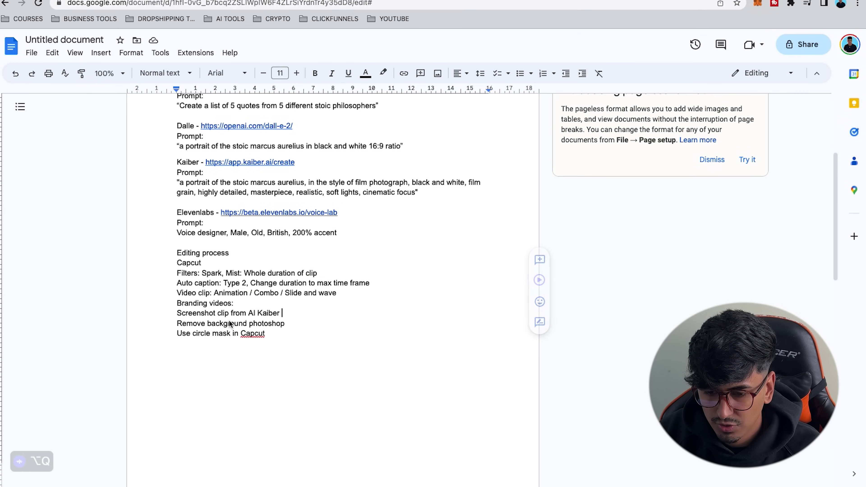
{"action": "left_click_drag", "start_coordinate": [180, 294], "coordinate": [237, 296]}
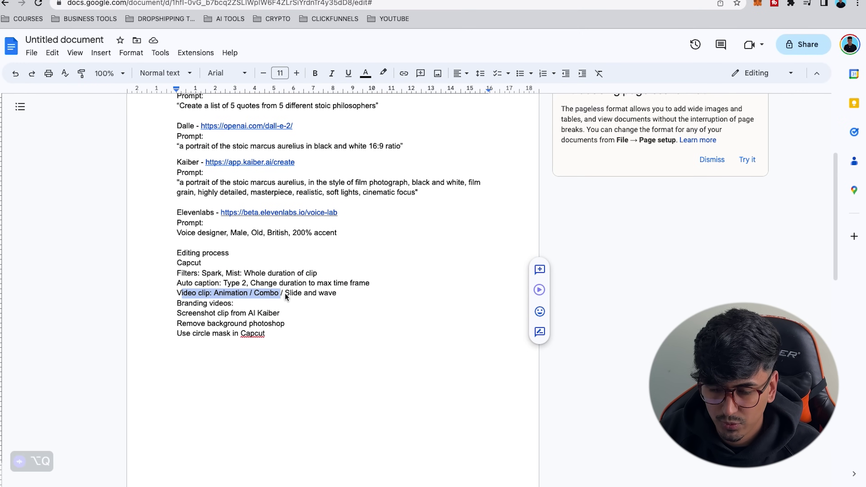
{"action": "left_click", "coordinate": [279, 348]}
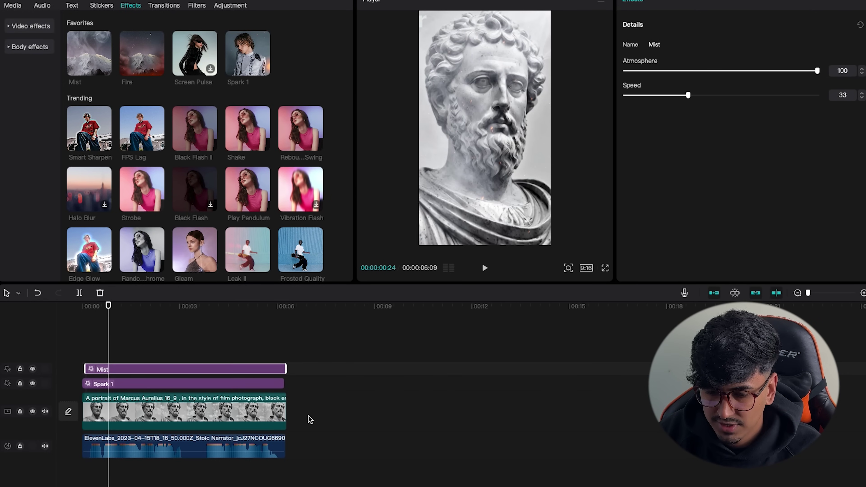
Apply the Slide and wave combo animation to the statue clip for its full 6.3 s
{"action": "left_click", "coordinate": [278, 419]}
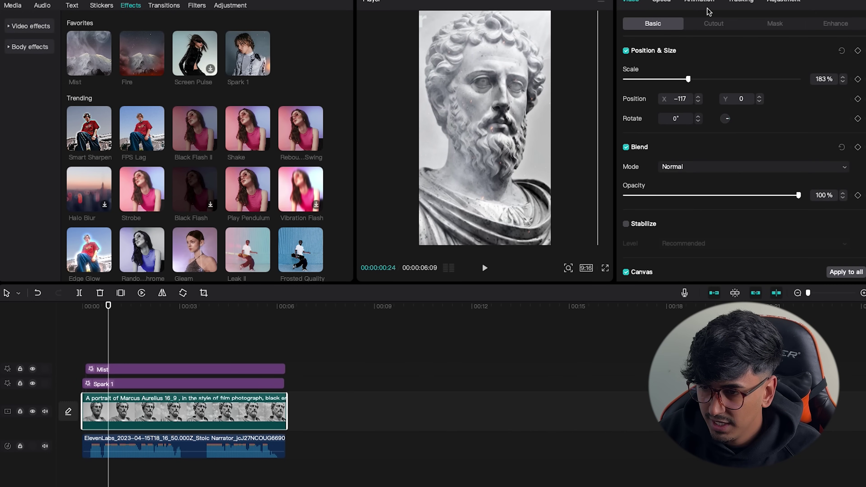
{"action": "left_click", "coordinate": [699, 1]}
{"action": "left_click", "coordinate": [836, 23]}
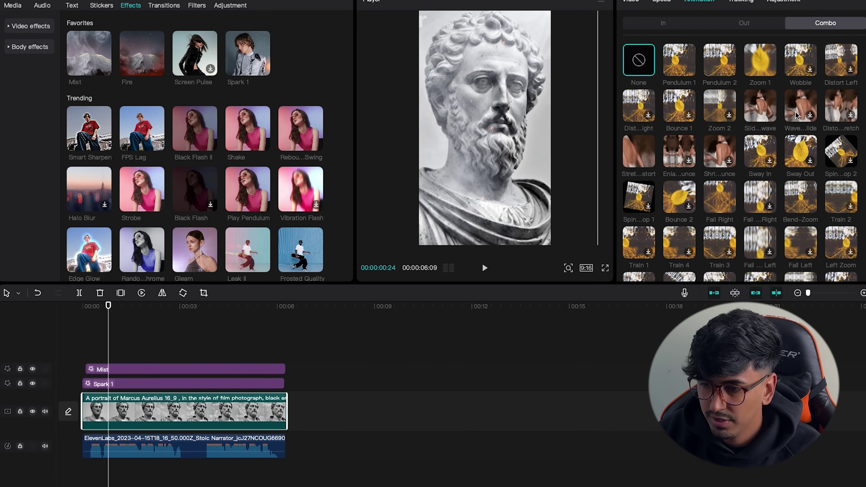
{"action": "scroll", "coordinate": [784, 68], "scroll_direction": "down", "scroll_amount": 2}
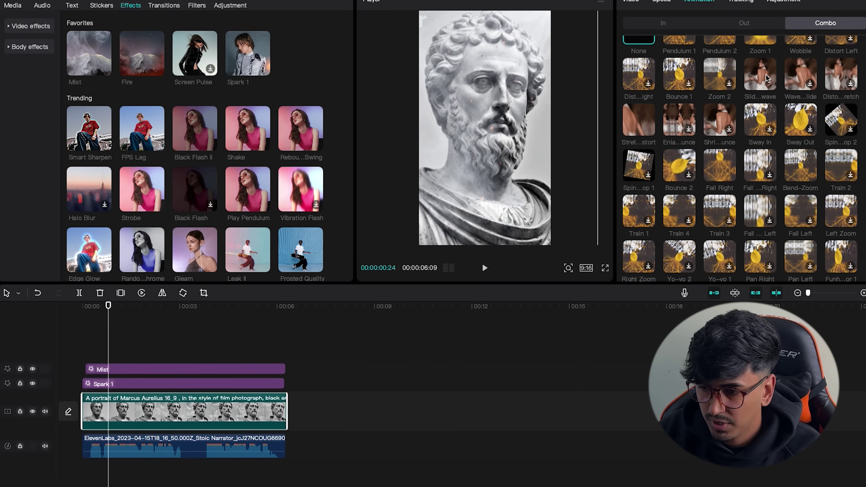
{"action": "left_click", "coordinate": [765, 78]}
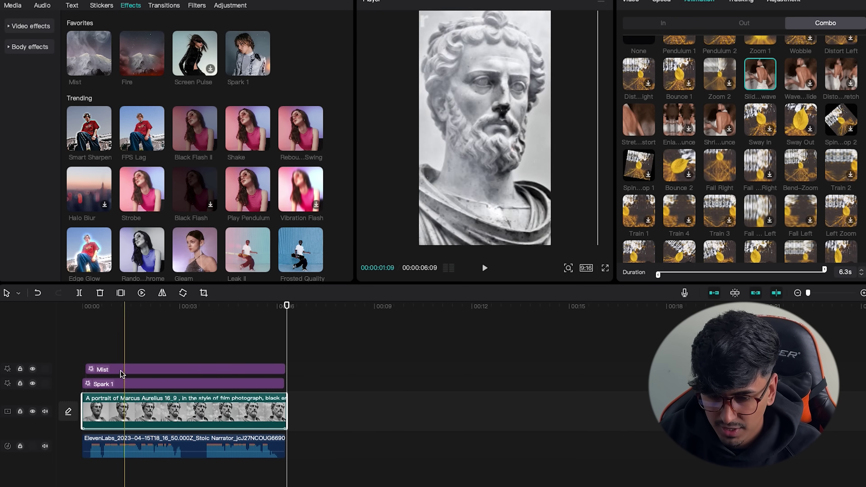
{"action": "left_click", "coordinate": [83, 369]}
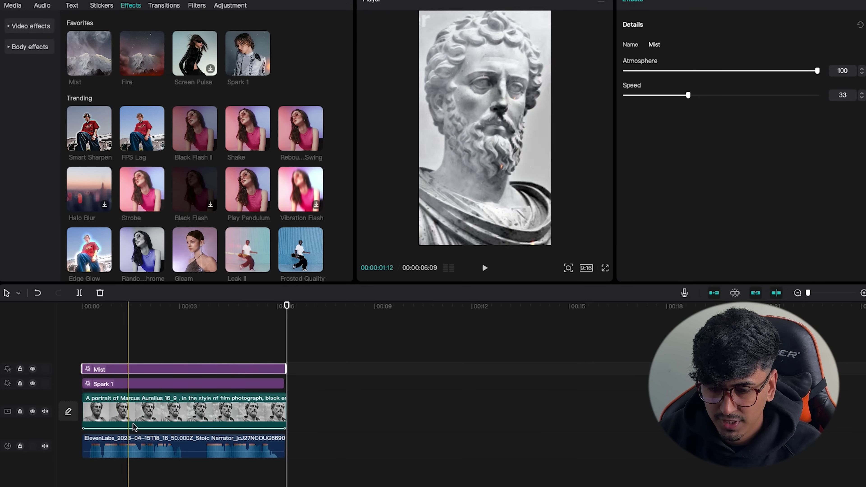
{"action": "left_click", "coordinate": [135, 416]}
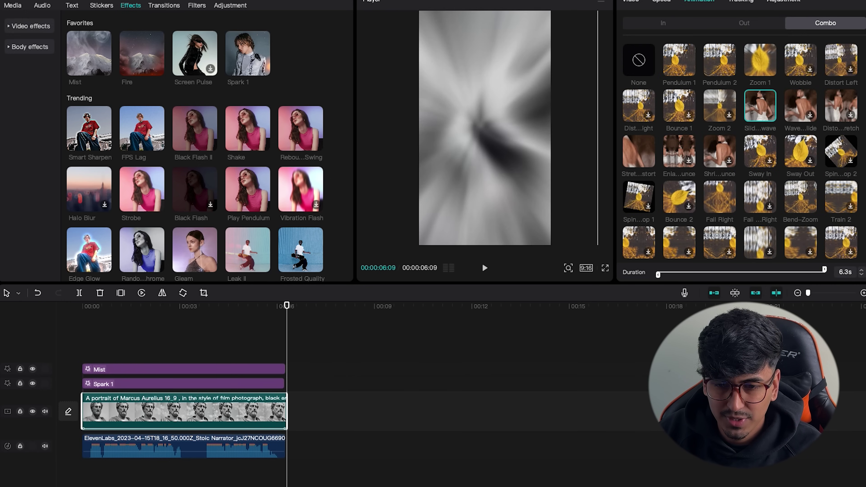
Auto-generate captions from the narration and play the captioned edit
{"action": "left_click", "coordinate": [71, 4]}
{"action": "left_click", "coordinate": [31, 88]}
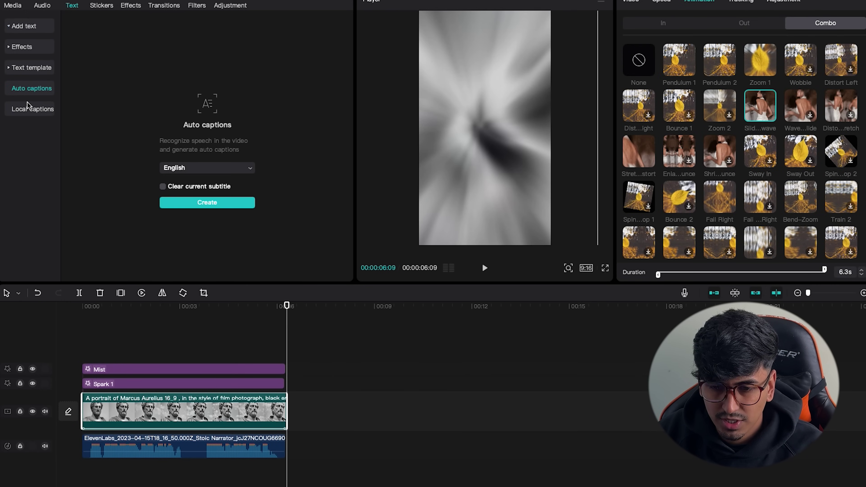
{"action": "left_click", "coordinate": [185, 202]}
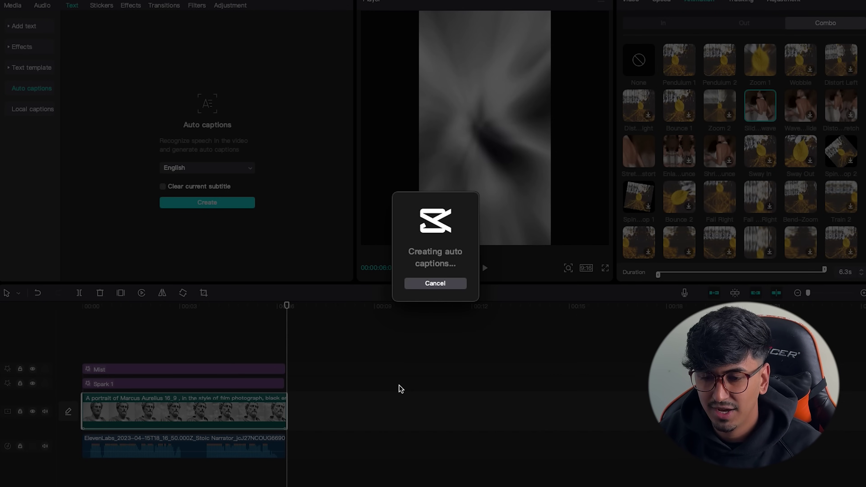
{"action": "left_click", "coordinate": [90, 346]}
{"action": "key", "text": "space"}
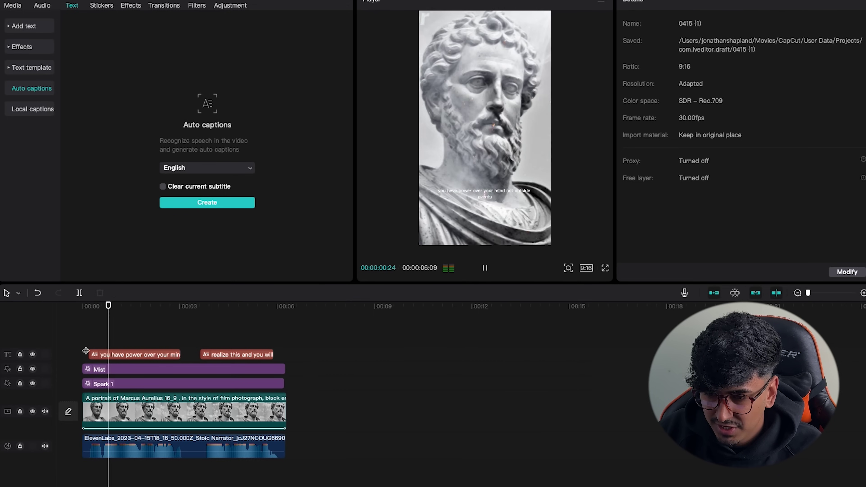
Select both caption clips and raise them toward the centre of the frame
{"action": "left_click", "coordinate": [145, 356]}
{"action": "left_click", "coordinate": [229, 355], "text": "shift"}
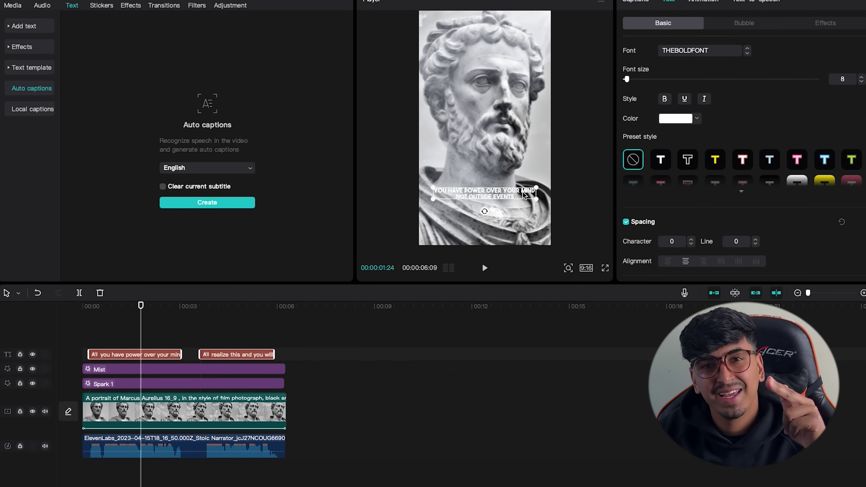
{"action": "left_click_drag", "start_coordinate": [522, 193], "coordinate": [522, 173]}
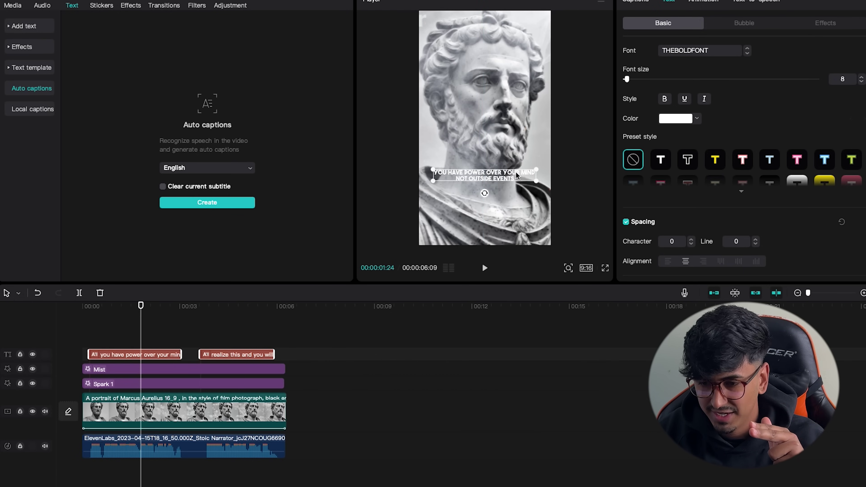
{"action": "left_click_drag", "start_coordinate": [517, 175], "coordinate": [515, 162]}
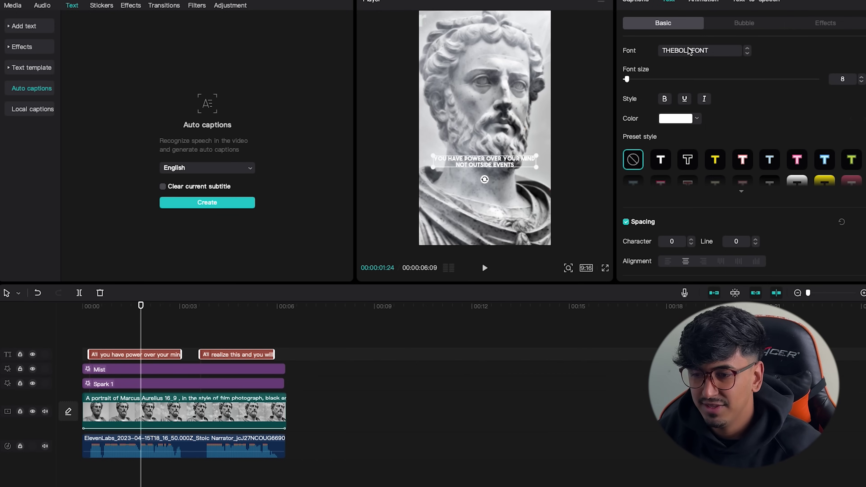
Keep THEBOLDFONT, apply the white outlined preset, enlarge the text and set font size 13
{"action": "left_click", "coordinate": [689, 52]}
{"action": "left_click", "coordinate": [726, 57]}
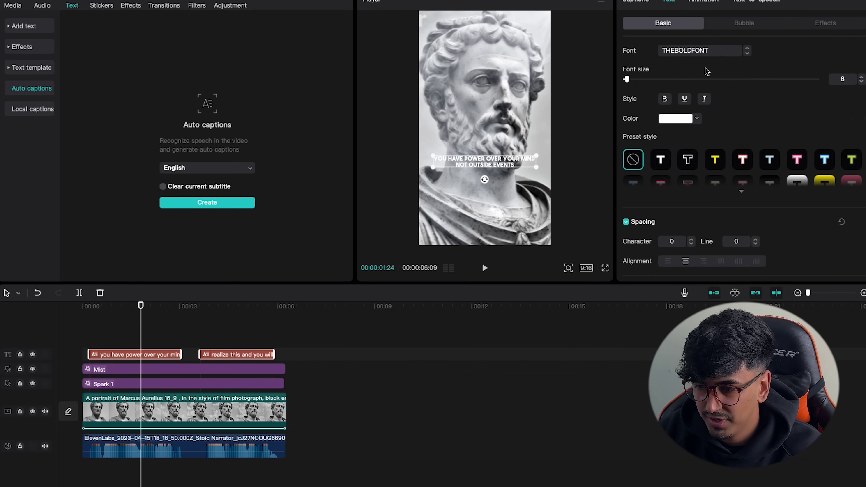
{"action": "left_click", "coordinate": [666, 163]}
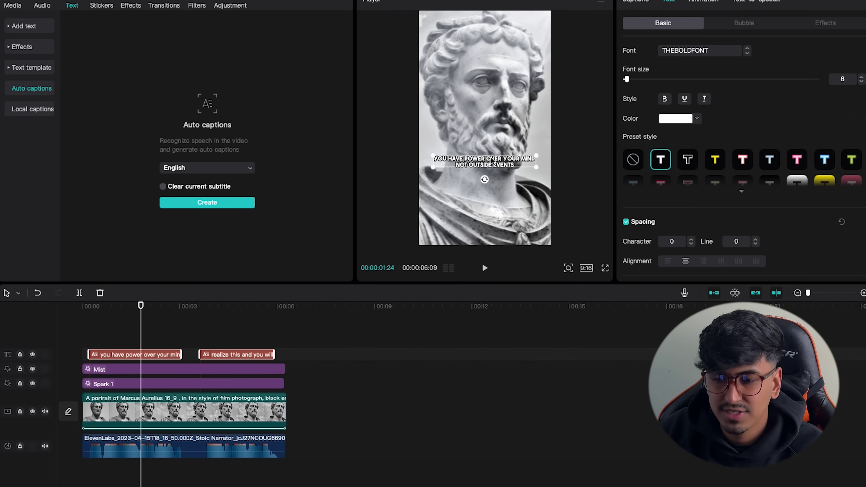
{"action": "left_click_drag", "start_coordinate": [537, 158], "coordinate": [542, 155]}
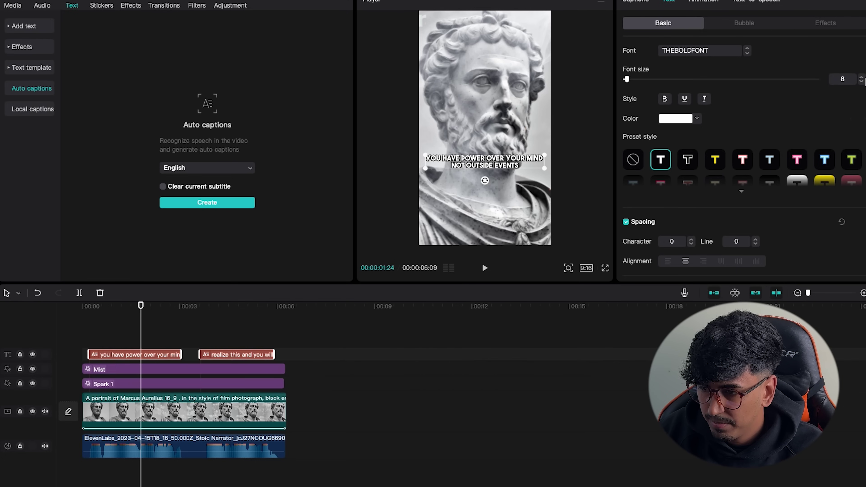
{"action": "left_click", "coordinate": [863, 78]}
{"action": "left_click", "coordinate": [863, 78]}
{"action": "left_click", "coordinate": [863, 77]}
{"action": "left_click", "coordinate": [863, 78]}
{"action": "left_click", "coordinate": [863, 78]}
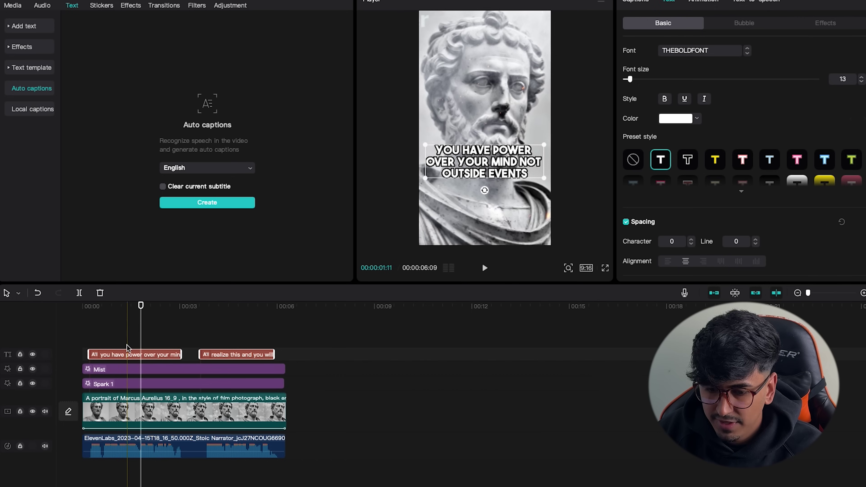
Open the caption Animation options and highlight the Type 2 note in the Google Doc
{"action": "left_click", "coordinate": [704, 1]}
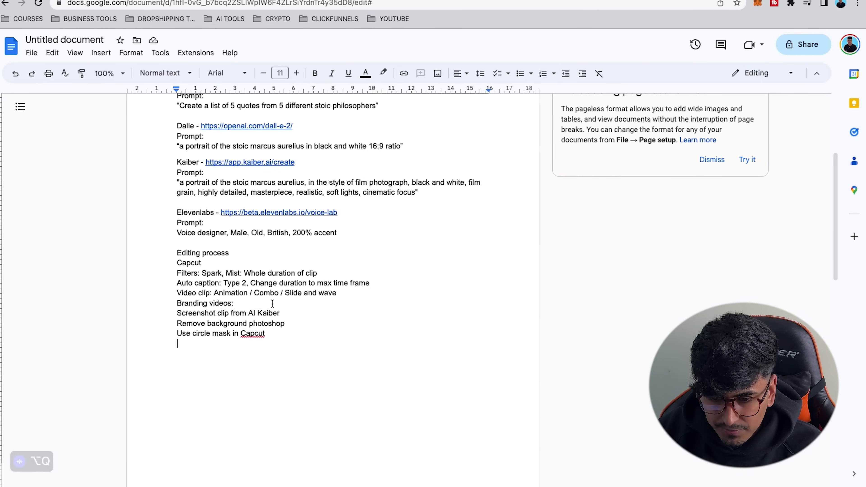
{"action": "scroll", "coordinate": [273, 291], "scroll_direction": "down", "scroll_amount": 1}
{"action": "left_click_drag", "start_coordinate": [224, 274], "coordinate": [244, 275]}
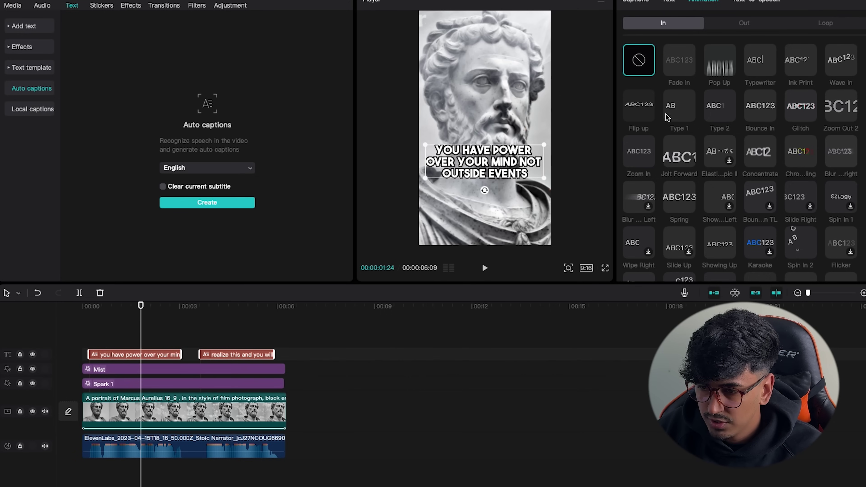
Give the captions the Type 2 In animation at 2.3 s duration and preview it
{"action": "scroll", "coordinate": [661, 147], "scroll_direction": "down", "scroll_amount": 2}
{"action": "scroll", "coordinate": [728, 129], "scroll_direction": "up", "scroll_amount": 1}
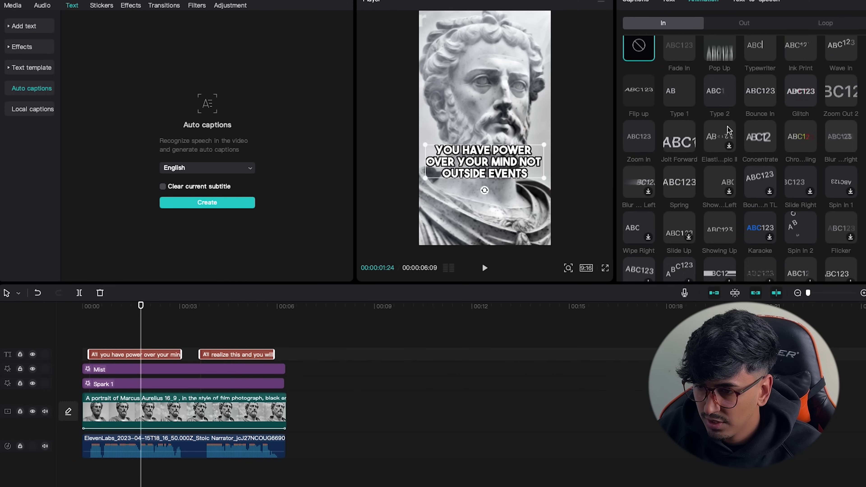
{"action": "left_click", "coordinate": [720, 91]}
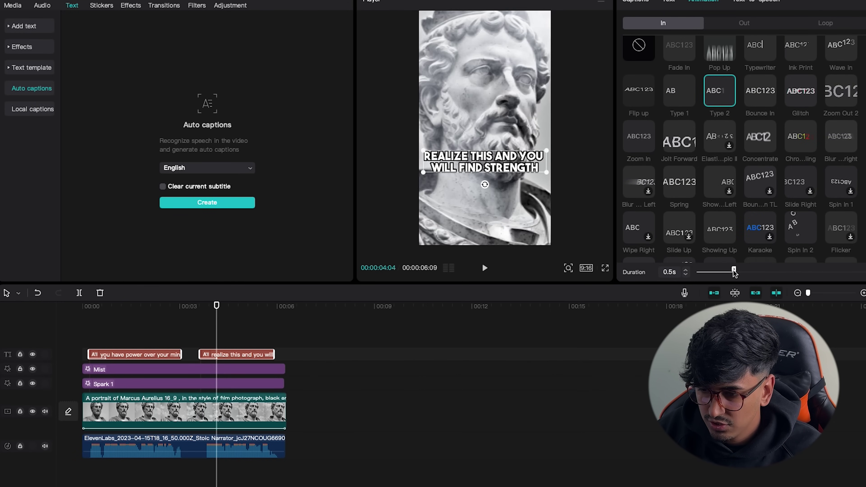
{"action": "left_click_drag", "start_coordinate": [734, 272], "coordinate": [864, 272]}
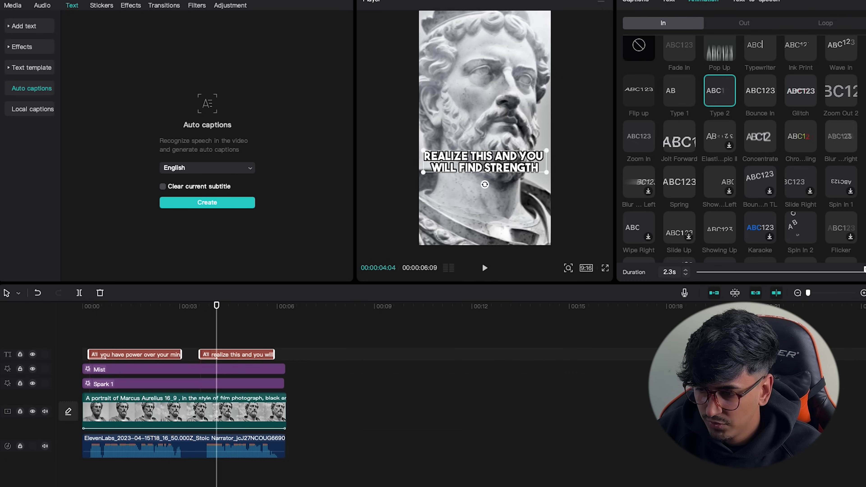
{"action": "left_click", "coordinate": [95, 343]}
{"action": "left_click", "coordinate": [81, 339]}
{"action": "key", "text": "space"}
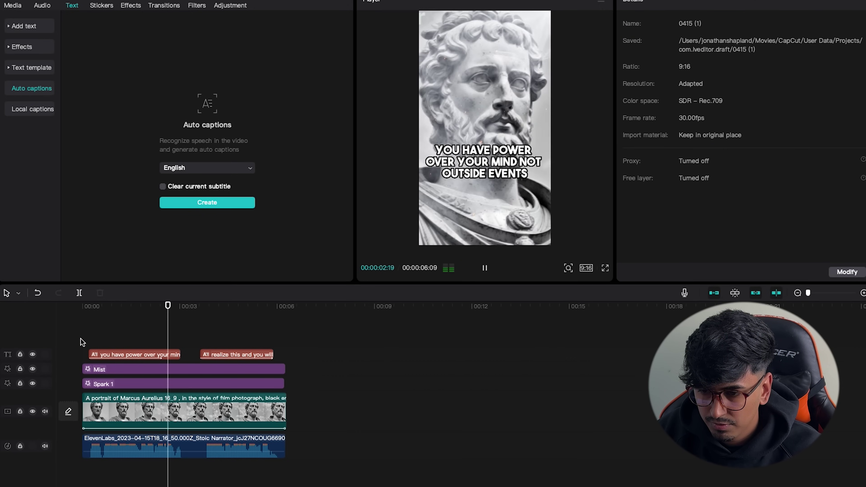
Wrap the first caption's text in double quotation marks
{"action": "left_click", "coordinate": [106, 355]}
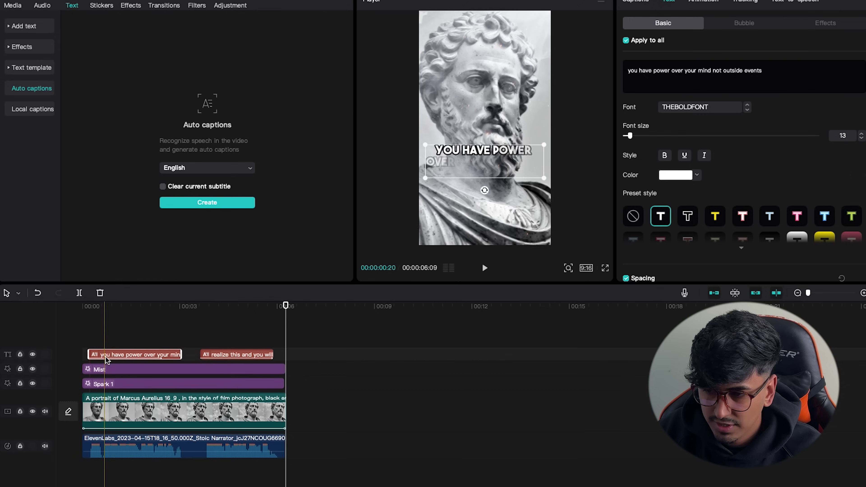
{"action": "left_click", "coordinate": [627, 70]}
{"action": "type", "text": "\""}
{"action": "left_click", "coordinate": [768, 81]}
{"action": "type", "text": "\""}
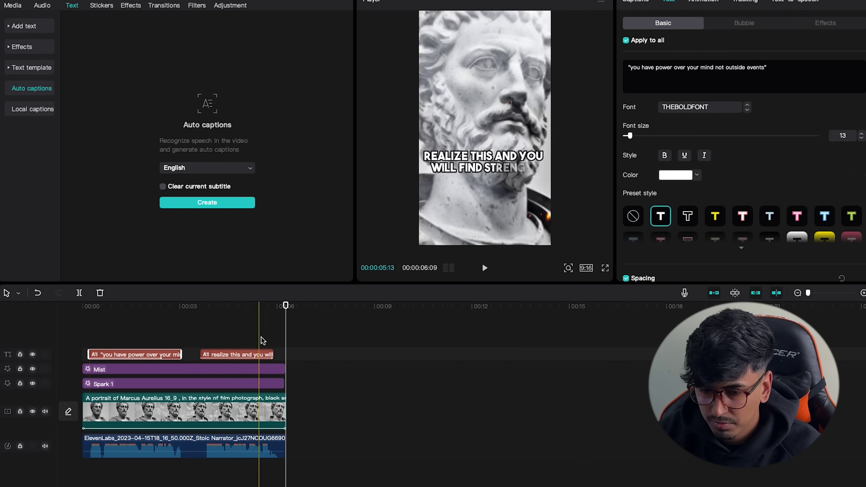
Add an opening quotation mark to the second caption and replay the preview
{"action": "left_click", "coordinate": [252, 355]}
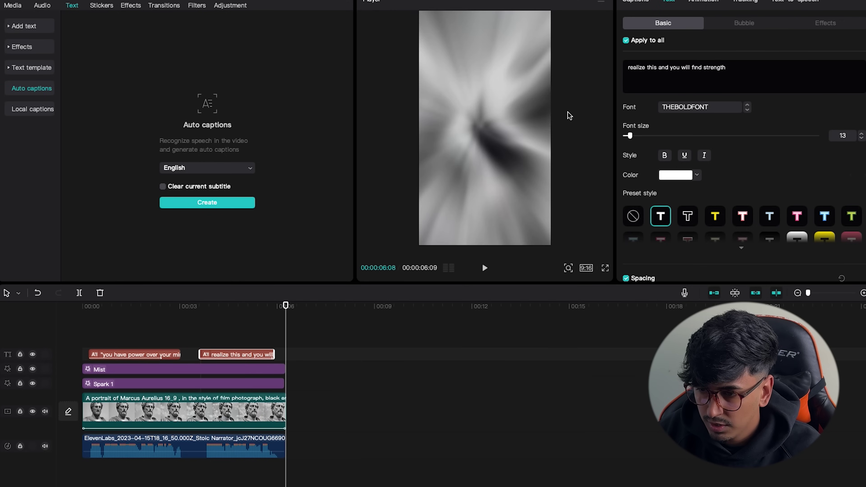
{"action": "left_click", "coordinate": [627, 70]}
{"action": "type", "text": "\""}
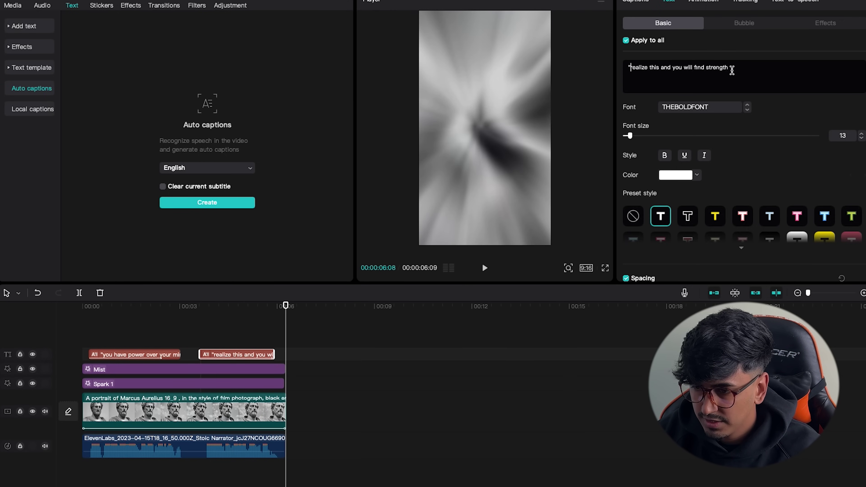
{"action": "left_click", "coordinate": [89, 344]}
{"action": "key", "text": "space"}
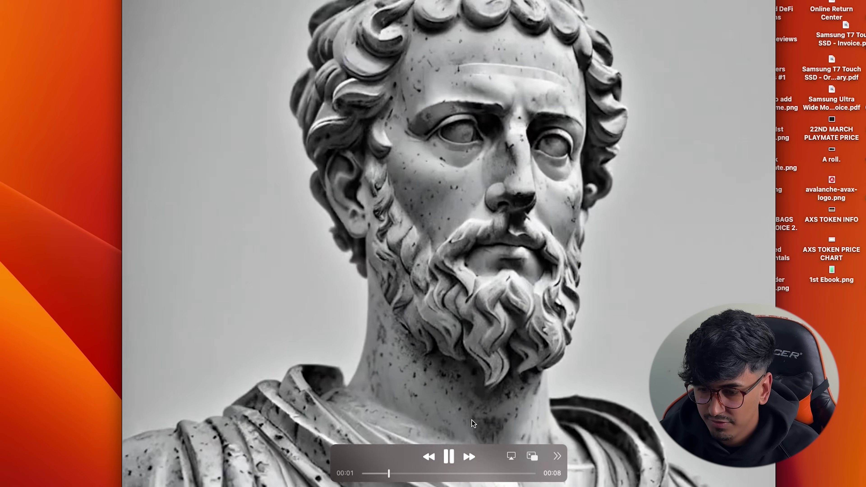
{"action": "key", "text": "space"}
{"action": "key", "text": "space"}
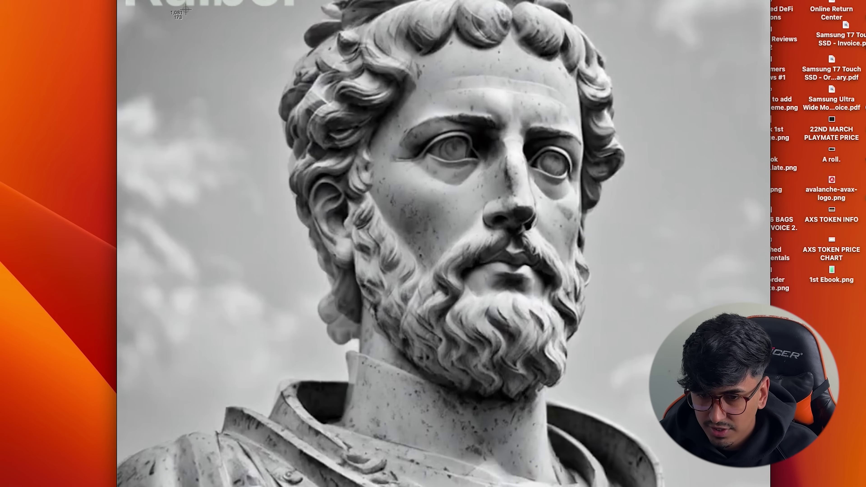
Play the Kaiber statue video in QuickTime and screenshot the statue frame
{"action": "left_click_drag", "start_coordinate": [120, 0], "coordinate": [762, 486]}
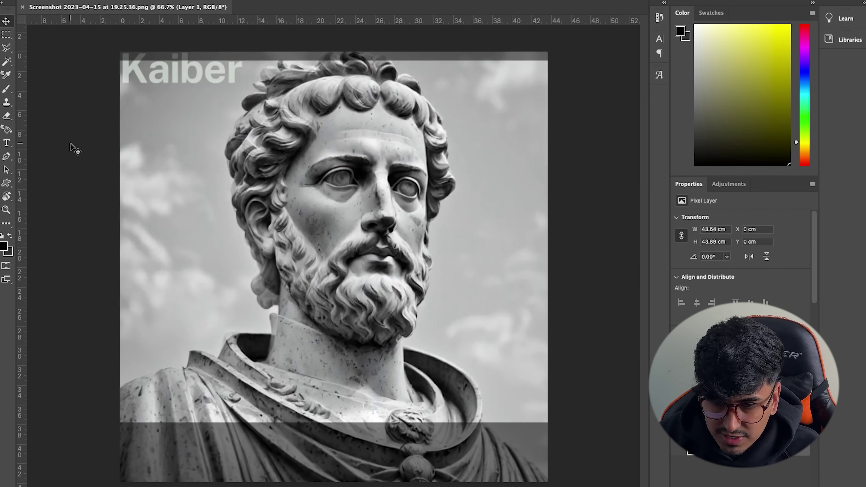
Trace a Polygonal Lasso outline around the statue's head and shoulders
{"action": "left_click", "coordinate": [6, 48]}
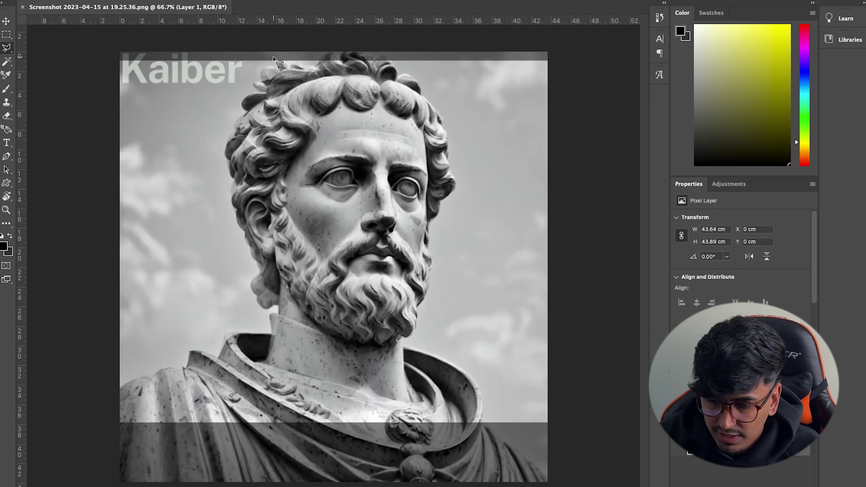
{"action": "left_click", "coordinate": [225, 176]}
{"action": "left_click", "coordinate": [237, 333]}
{"action": "left_click", "coordinate": [173, 351]}
{"action": "left_click", "coordinate": [122, 395]}
{"action": "left_click", "coordinate": [140, 454]}
{"action": "left_click", "coordinate": [403, 463]}
{"action": "left_click", "coordinate": [514, 435]}
{"action": "left_click", "coordinate": [504, 352]}
{"action": "left_click", "coordinate": [491, 294]}
{"action": "left_click", "coordinate": [491, 149]}
{"action": "left_click", "coordinate": [447, 71]}
{"action": "left_click", "coordinate": [412, 52]}
{"action": "left_click", "coordinate": [330, 38]}
{"action": "left_click", "coordinate": [288, 60]}
{"action": "left_click", "coordinate": [248, 66]}
{"action": "left_click", "coordinate": [214, 150]}
{"action": "left_click", "coordinate": [225, 177]}
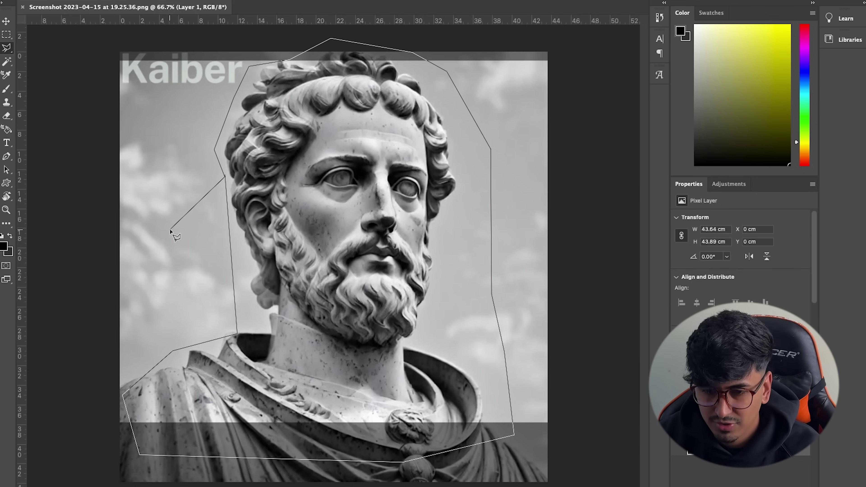
{"action": "left_click", "coordinate": [224, 176]}
Refine the selection edge along the hair, beard and shoulders in Select and Mask, outputting a mask
{"action": "key", "text": "super+alt+r"}
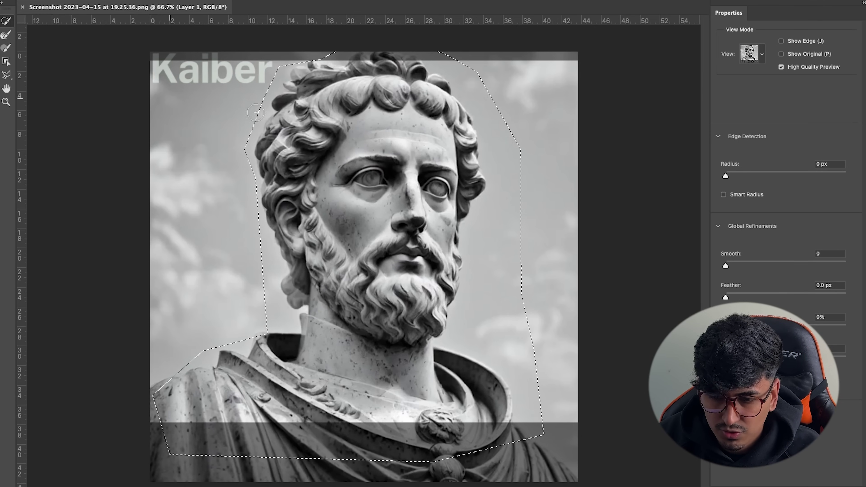
{"action": "mouse_move", "coordinate": [246, 102]}
{"action": "left_mouse_down"}
{"action": "mouse_move", "coordinate": [269, 103]}
{"action": "mouse_move", "coordinate": [249, 146]}
{"action": "left_mouse_up"}
{"action": "mouse_move", "coordinate": [323, 84]}
{"action": "left_mouse_down"}
{"action": "mouse_move", "coordinate": [336, 58]}
{"action": "mouse_move", "coordinate": [392, 52]}
{"action": "mouse_move", "coordinate": [492, 304]}
{"action": "left_mouse_up"}
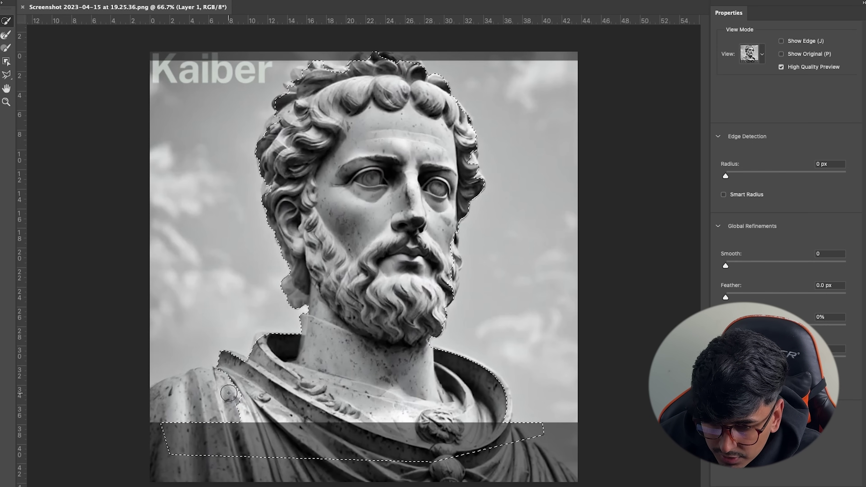
{"action": "left_click_drag", "start_coordinate": [218, 399], "coordinate": [183, 395]}
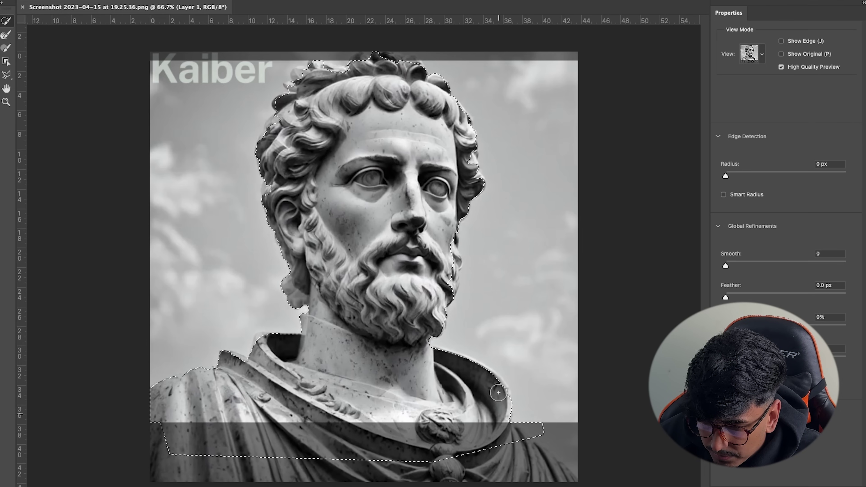
{"action": "key", "text": "Return"}
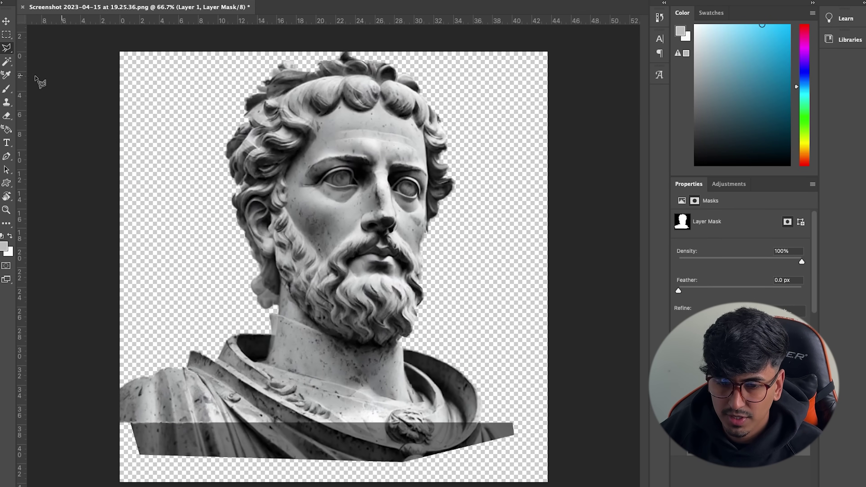
Save a PNG copy of the masked statue as stoic pp.png on the Desktop
{"action": "left_click", "coordinate": [6, 21]}
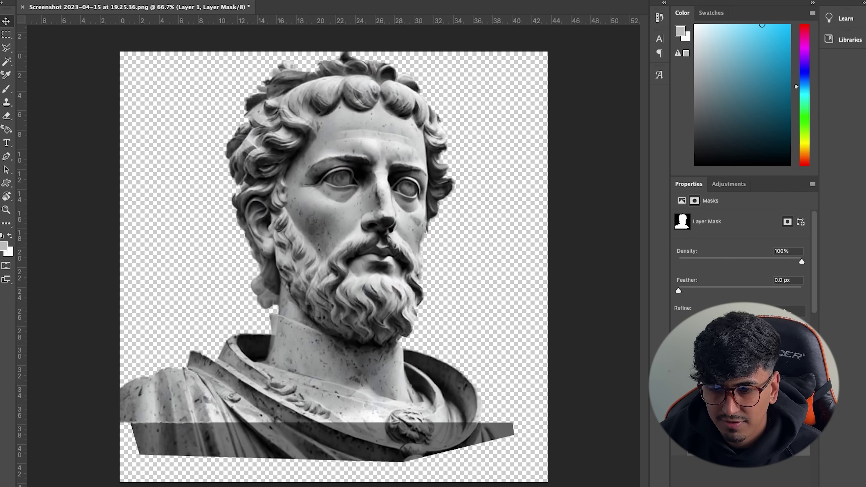
{"action": "key", "text": "super+s"}
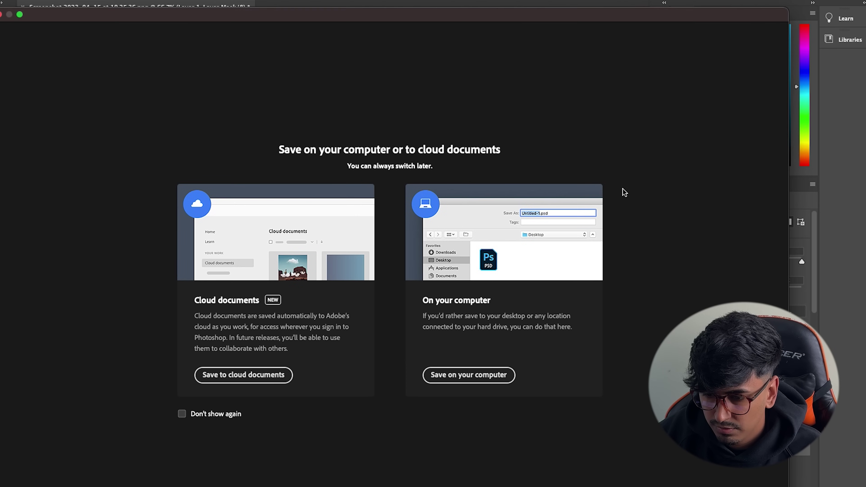
{"action": "left_click", "coordinate": [498, 371]}
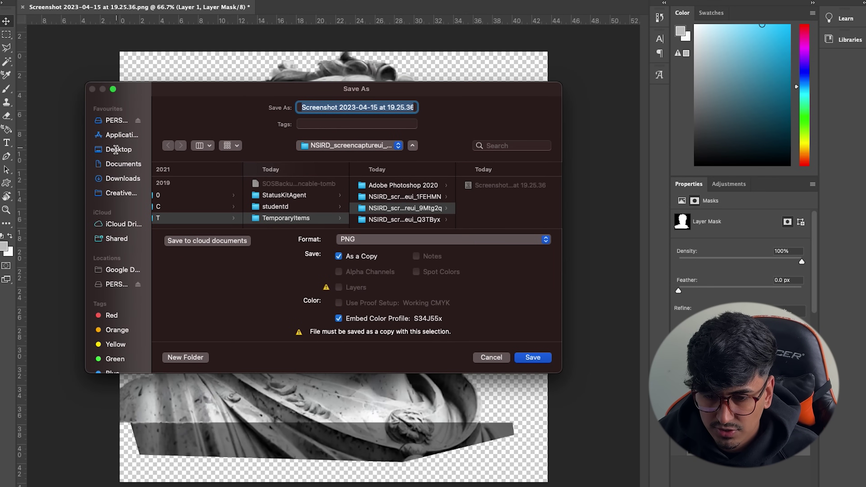
{"action": "left_click", "coordinate": [116, 150]}
{"action": "type", "text": "stoic pp.png"}
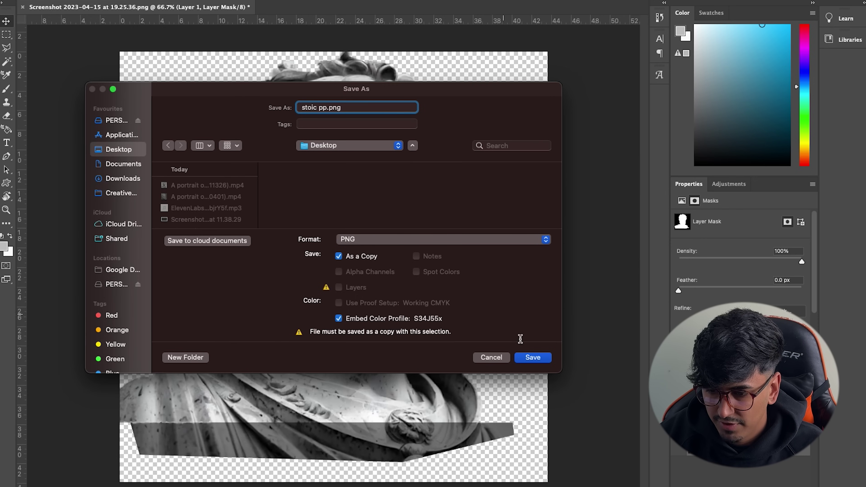
{"action": "left_click", "coordinate": [531, 357]}
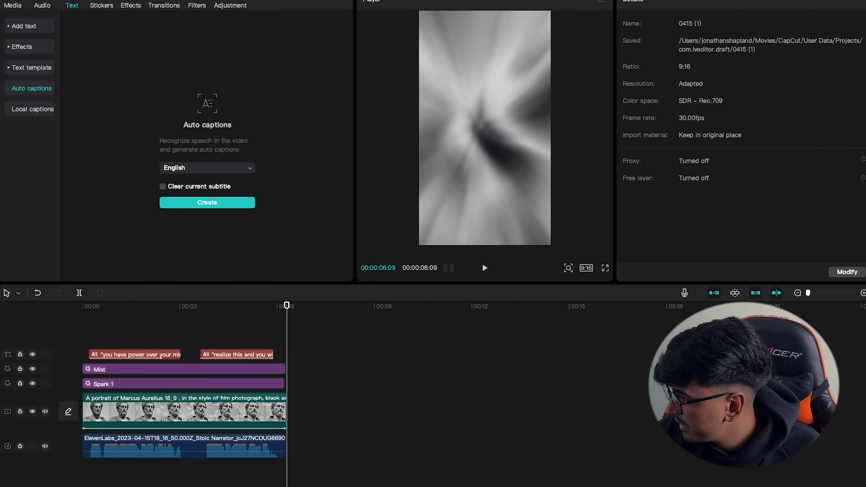
Add stoic pp.png to the timeline and extend it to the video's end
{"action": "left_click_drag", "start_coordinate": [685, 197], "coordinate": [180, 361]}
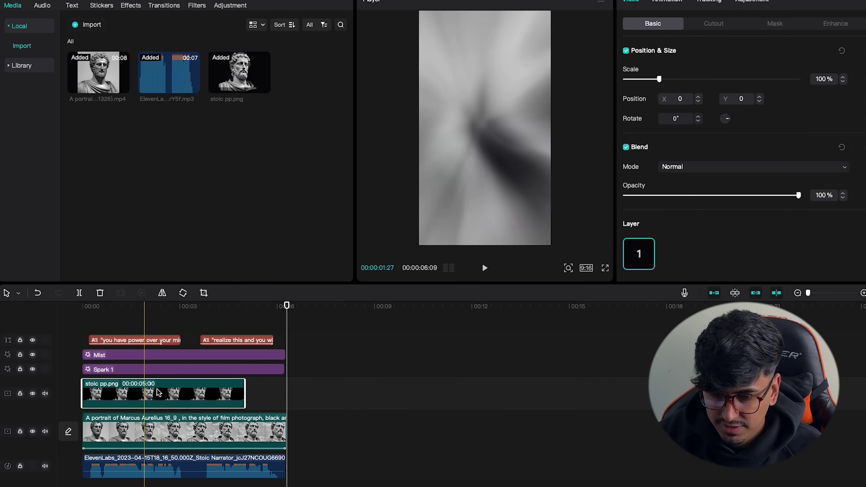
{"action": "key", "text": "space"}
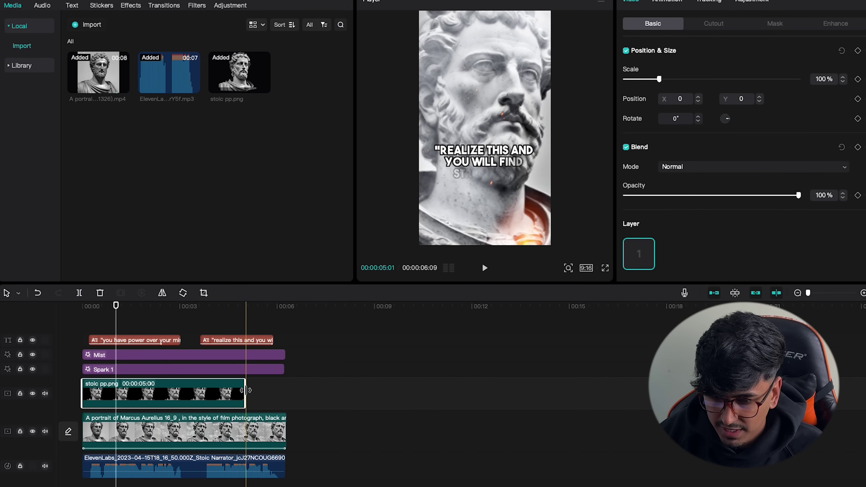
{"action": "left_click_drag", "start_coordinate": [245, 393], "coordinate": [287, 392]}
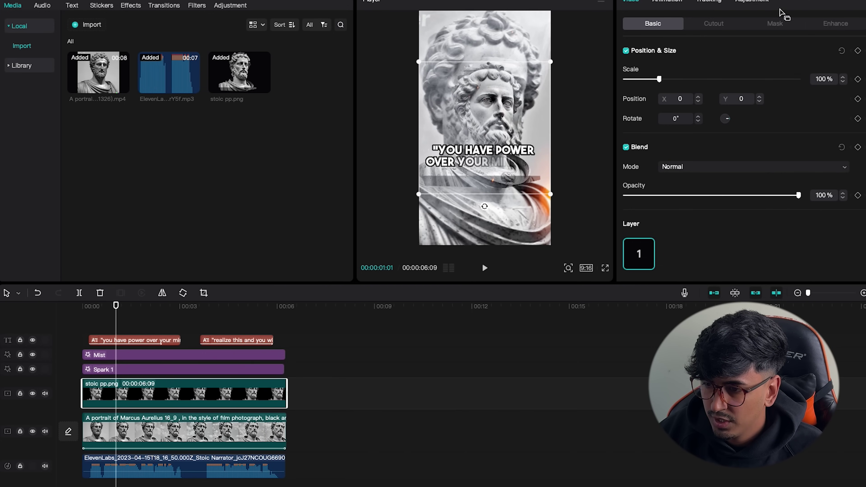
Crop the statue-head overlay with a Circle mask enlarged to frame the whole head
{"action": "left_click", "coordinate": [775, 24]}
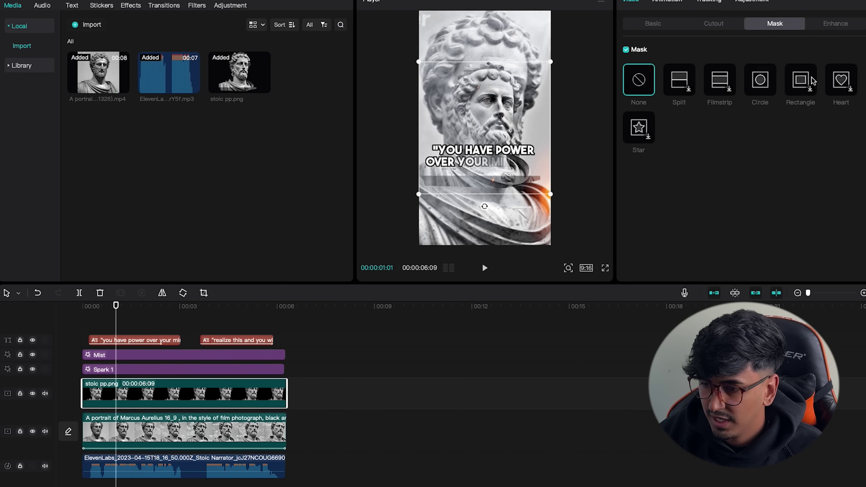
{"action": "left_click", "coordinate": [759, 84]}
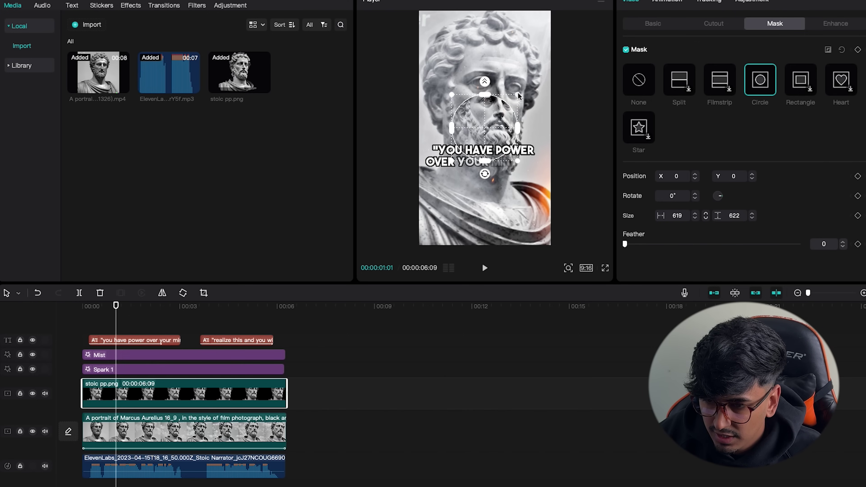
{"action": "left_click_drag", "start_coordinate": [518, 95], "coordinate": [501, 76]}
{"action": "left_click_drag", "start_coordinate": [438, 174], "coordinate": [431, 179]}
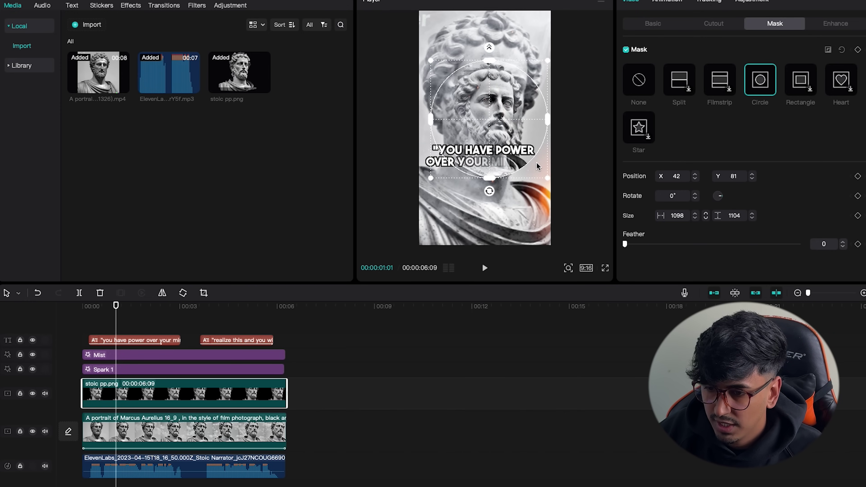
{"action": "left_click_drag", "start_coordinate": [544, 180], "coordinate": [551, 206]}
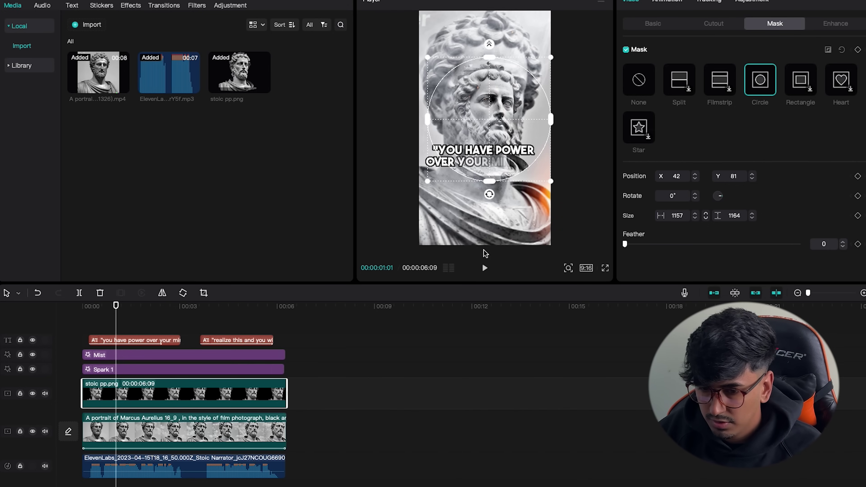
Scale the circular statue-head overlay down to 35%
{"action": "left_click", "coordinate": [356, 364]}
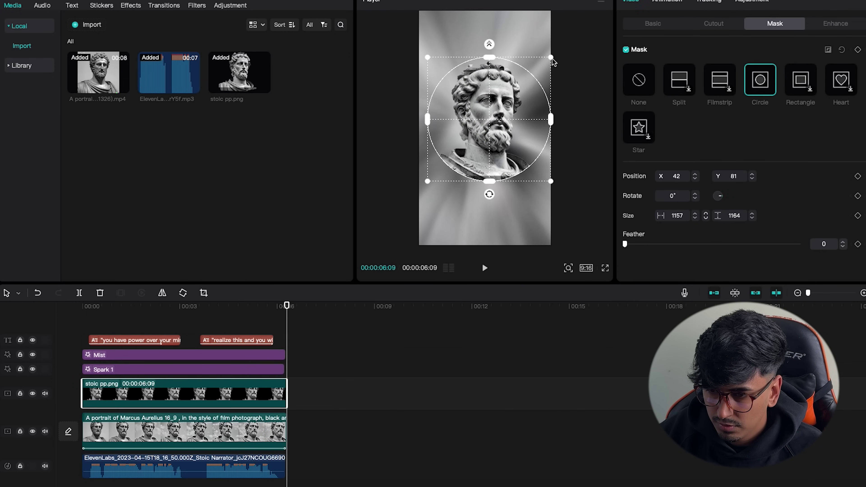
{"action": "left_click", "coordinate": [649, 24]}
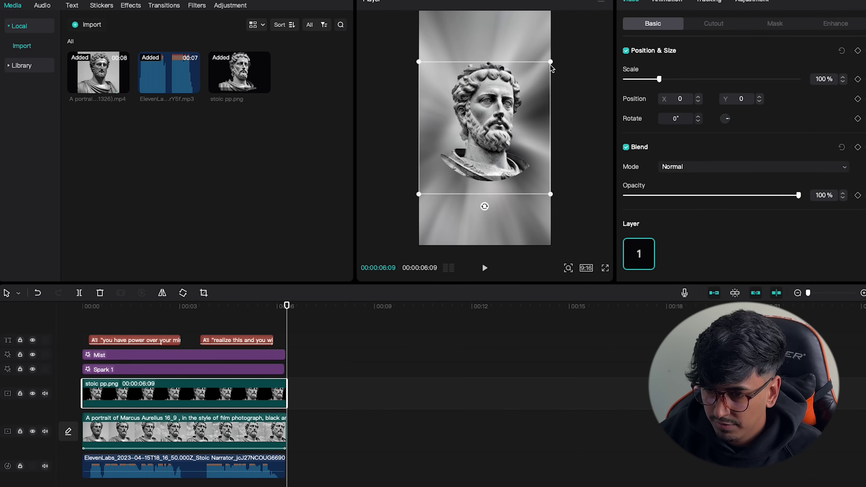
{"action": "left_click_drag", "start_coordinate": [551, 63], "coordinate": [529, 85]}
{"action": "left_click", "coordinate": [775, 24]}
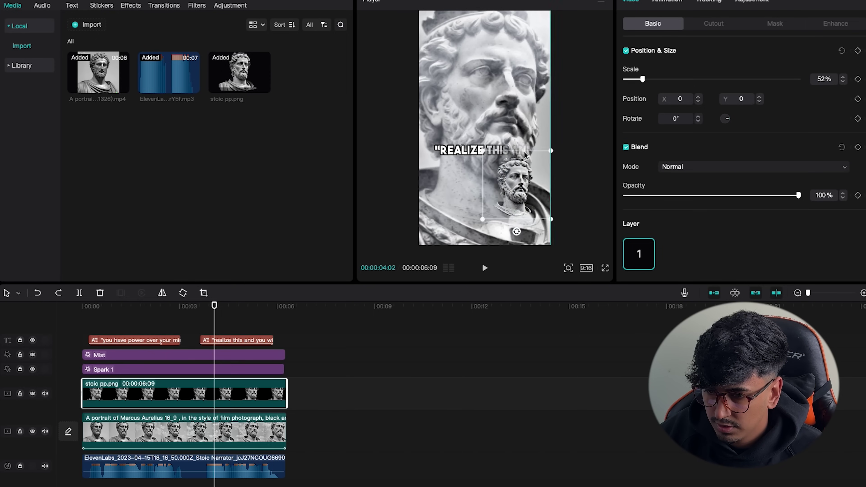
Nudge the portrait right, place the logo on the statue's chest, and raise both captions
{"action": "left_click", "coordinate": [559, 186]}
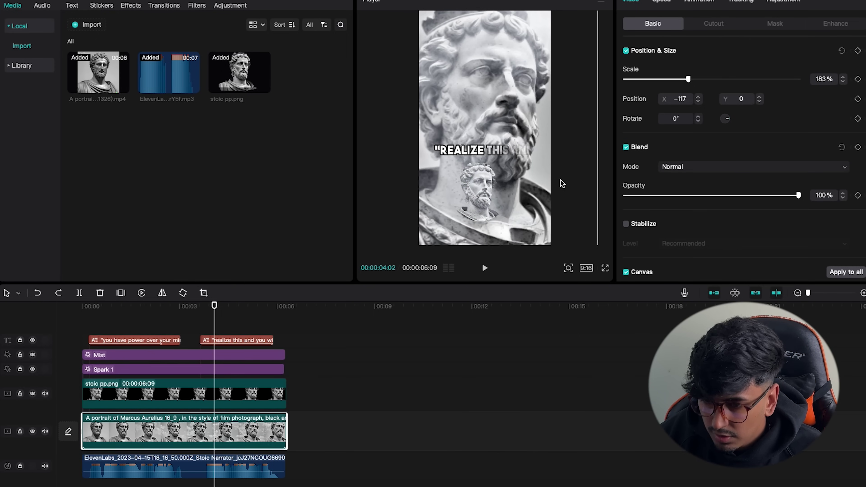
{"action": "left_click_drag", "start_coordinate": [488, 195], "coordinate": [512, 197]}
{"action": "left_click", "coordinate": [481, 193]}
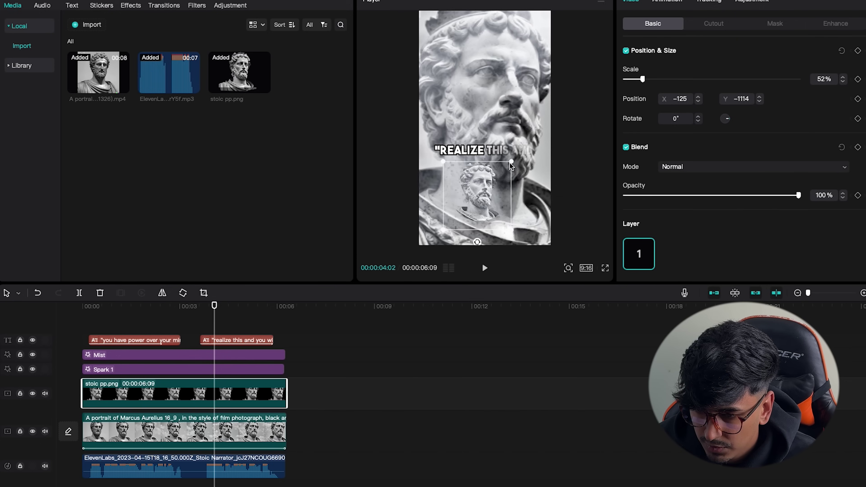
{"action": "left_click_drag", "start_coordinate": [481, 194], "coordinate": [489, 179]}
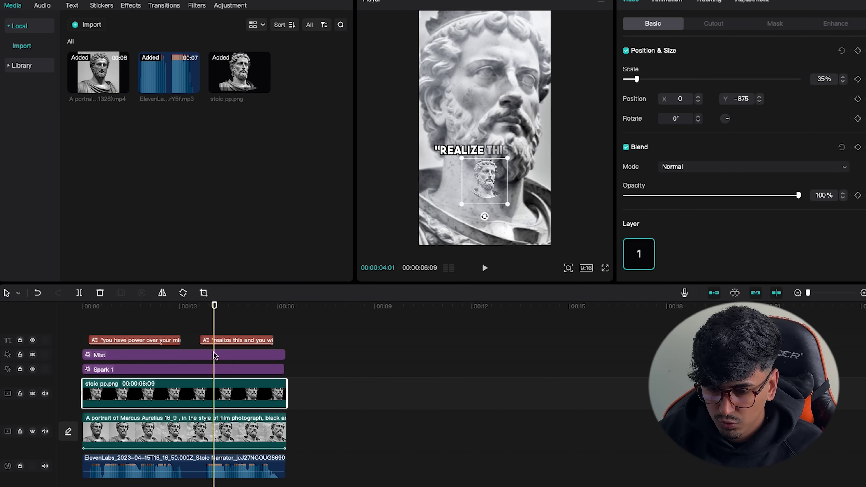
{"action": "left_click_drag", "start_coordinate": [122, 319], "coordinate": [252, 341]}
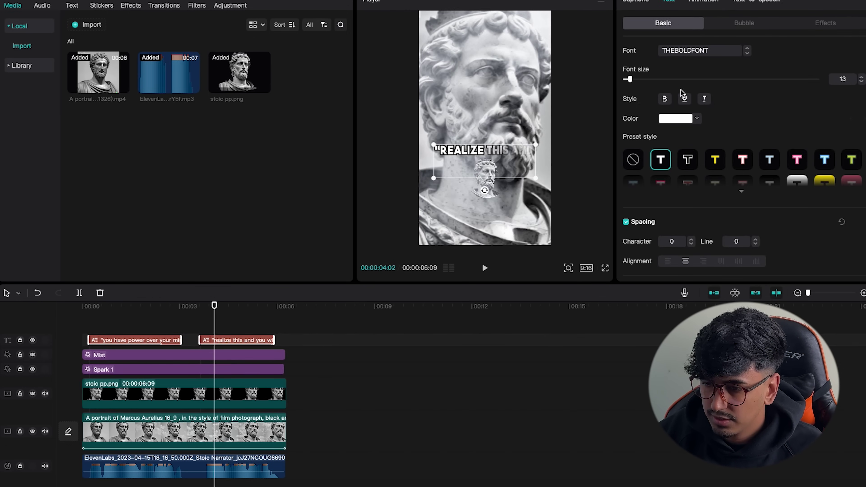
{"action": "left_click_drag", "start_coordinate": [509, 196], "coordinate": [508, 131]}
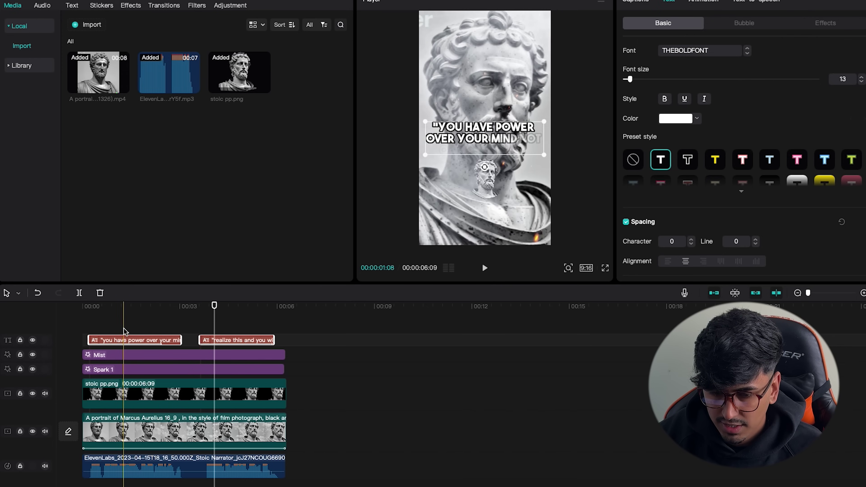
Add a default text clip aligned with the other clips and position it on the chest
{"action": "left_click", "coordinate": [60, 66]}
{"action": "left_click", "coordinate": [73, 5]}
{"action": "left_click", "coordinate": [24, 48]}
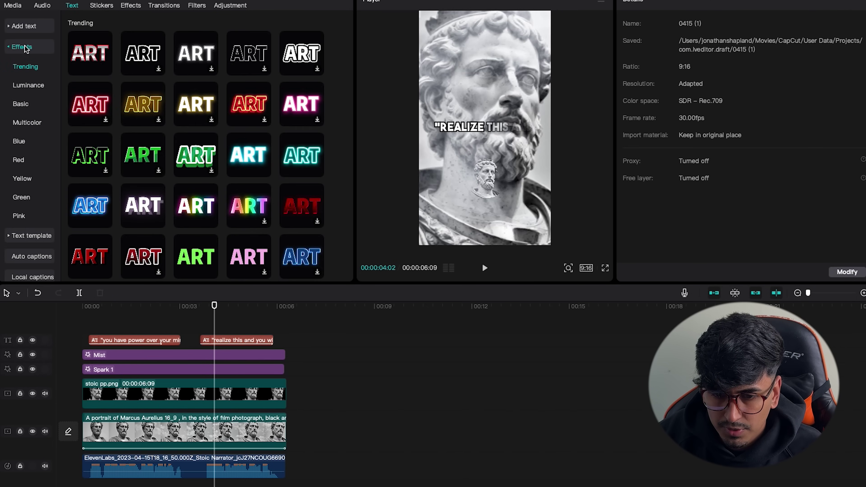
{"action": "left_click", "coordinate": [24, 27]}
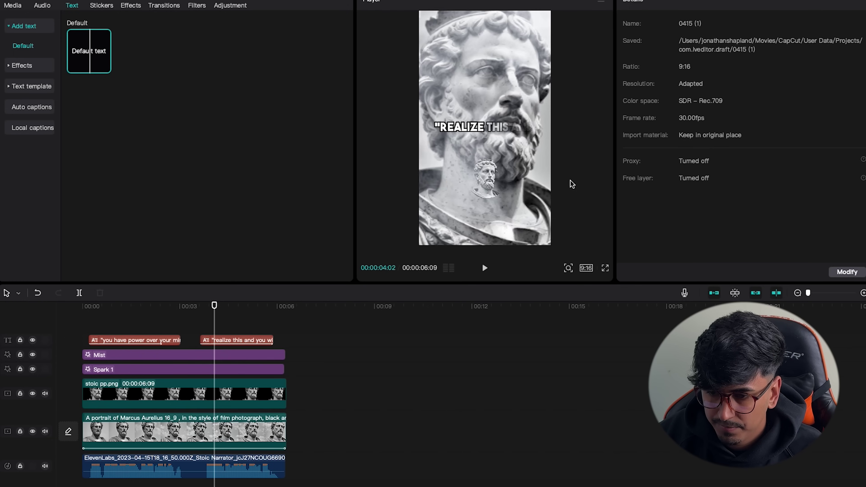
{"action": "left_click", "coordinate": [105, 66]}
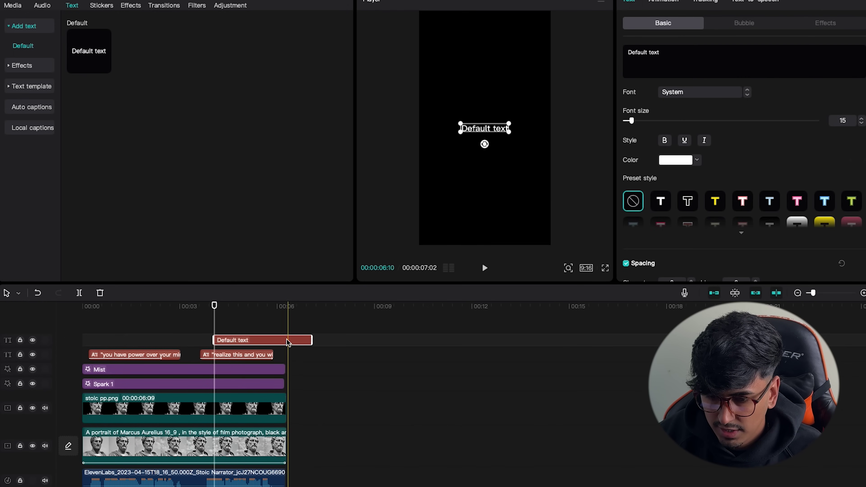
{"action": "mouse_move", "coordinate": [287, 336]}
{"action": "left_mouse_down"}
{"action": "mouse_move", "coordinate": [134, 336]}
{"action": "mouse_move", "coordinate": [294, 343]}
{"action": "mouse_move", "coordinate": [285, 342]}
{"action": "left_mouse_up"}
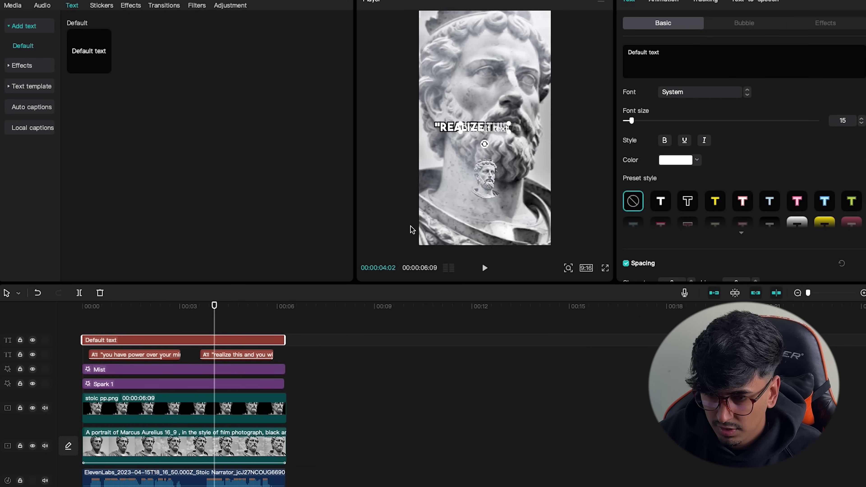
{"action": "left_click_drag", "start_coordinate": [506, 130], "coordinate": [506, 215]}
Replace the placeholder text with MARCUS AURELIUS
{"action": "double_click", "coordinate": [506, 214]}
{"action": "key", "text": "BackSpace"}
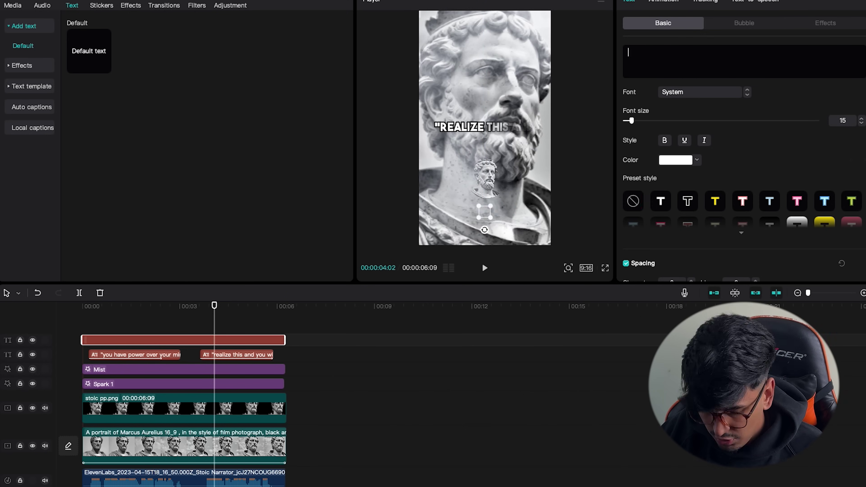
{"action": "type", "text": "MARCUS AURELIUS"}
Set MARCUS AURELIUS in THEBOLDFONT with a black outlined style, slightly smaller and higher
{"action": "left_click_drag", "start_coordinate": [683, 52], "coordinate": [620, 52]}
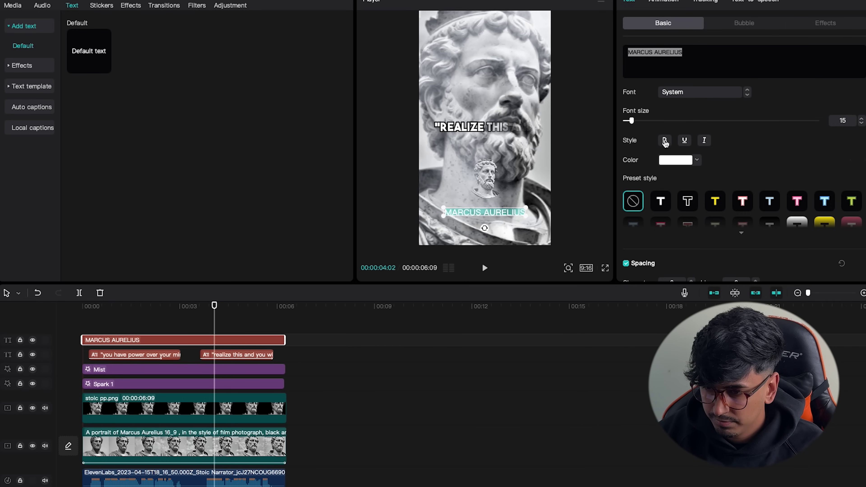
{"action": "left_click", "coordinate": [682, 93]}
{"action": "scroll", "coordinate": [682, 136], "scroll_direction": "up", "scroll_amount": 2}
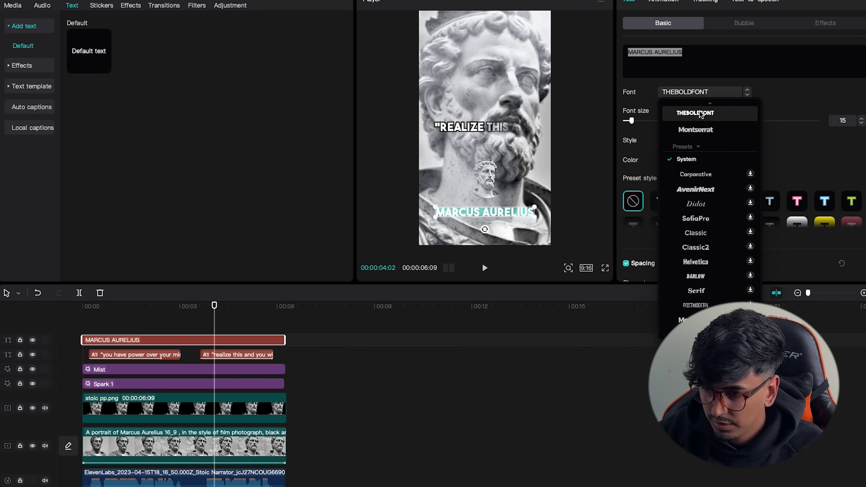
{"action": "left_click", "coordinate": [686, 111]}
{"action": "scroll", "coordinate": [750, 115], "scroll_direction": "down", "scroll_amount": 1}
{"action": "left_click", "coordinate": [694, 197]}
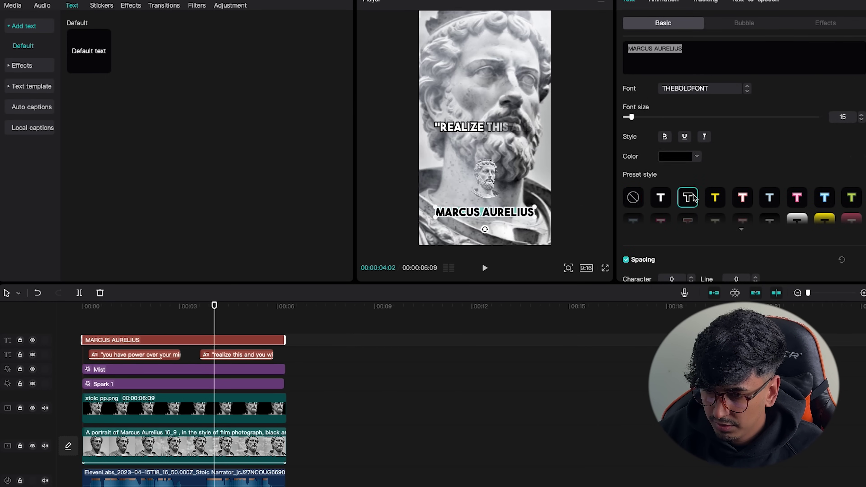
{"action": "left_click_drag", "start_coordinate": [536, 212], "coordinate": [529, 205]}
Duplicate the name, place the copy just below, and change its text to LIKE AND SUBSCRIBE
{"action": "left_click", "coordinate": [528, 216]}
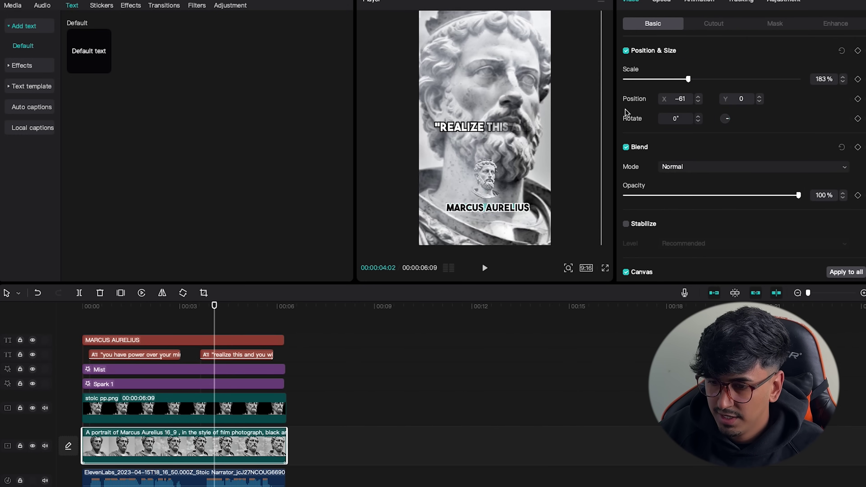
{"action": "left_click", "coordinate": [496, 209]}
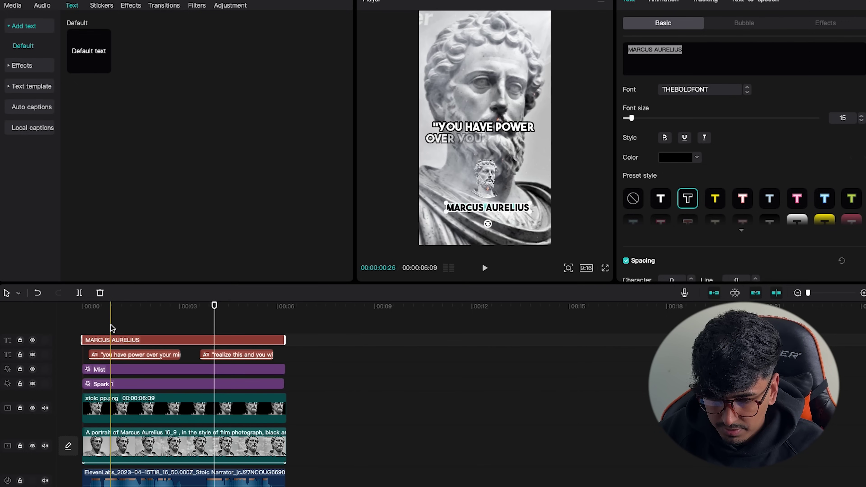
{"action": "key", "text": "ctrl+v"}
{"action": "left_click_drag", "start_coordinate": [488, 208], "coordinate": [486, 224]}
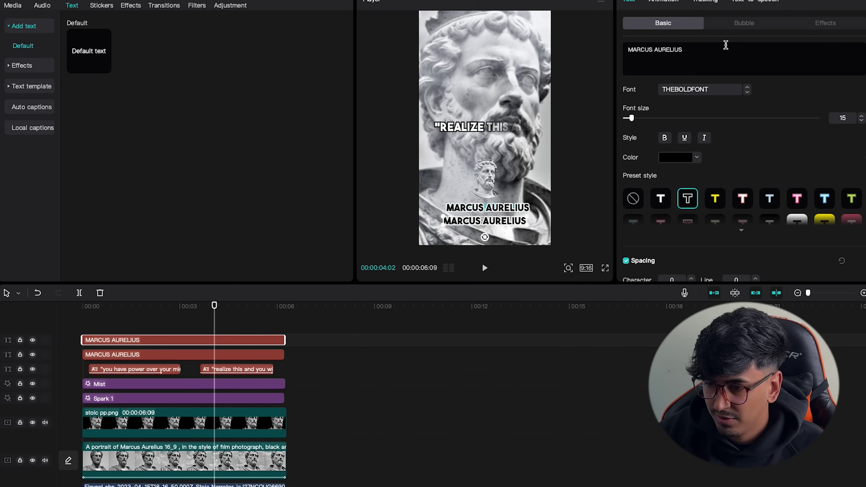
{"action": "left_click", "coordinate": [725, 44]}
{"action": "key", "text": "ctrl+a"}
{"action": "key", "text": "BackSpace"}
{"action": "type", "text": "LIKE A"}
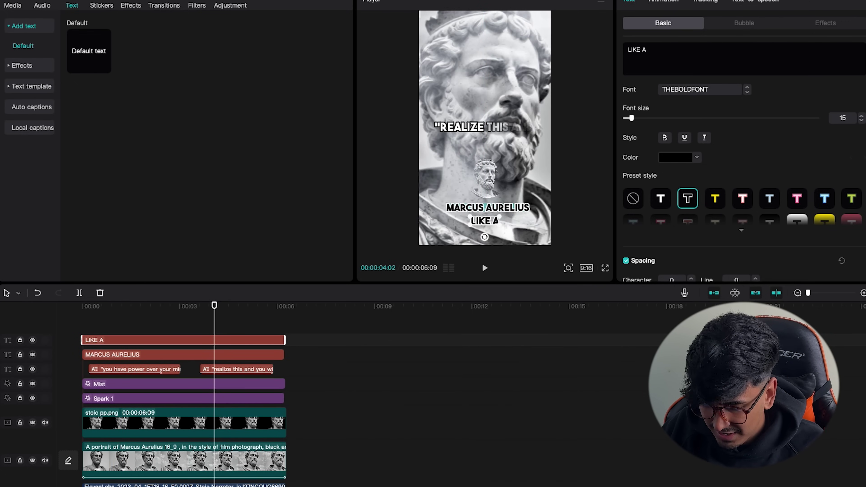
{"action": "type", "text": "ND SUCBRIN"}
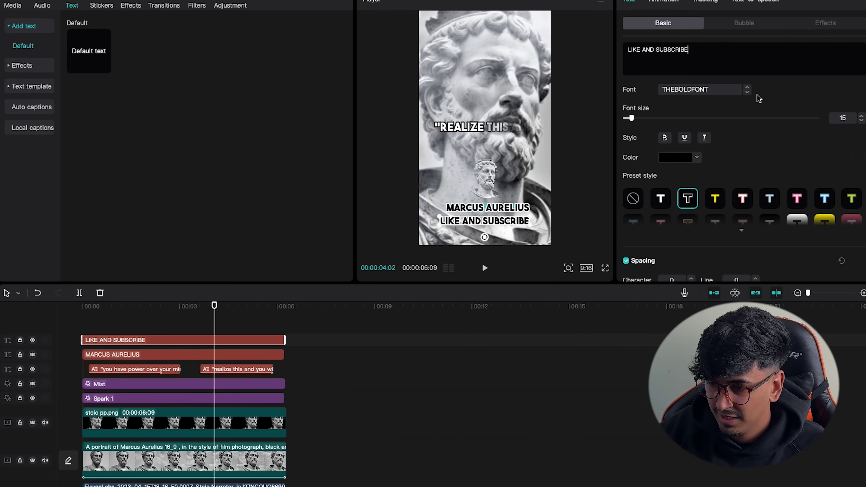
Set the LIKE AND SUBSCRIBE line to font size 12 with a plain white style, then replay
{"action": "left_click", "coordinate": [861, 121]}
{"action": "left_click", "coordinate": [861, 121]}
{"action": "left_click", "coordinate": [860, 121]}
{"action": "left_click", "coordinate": [662, 200]}
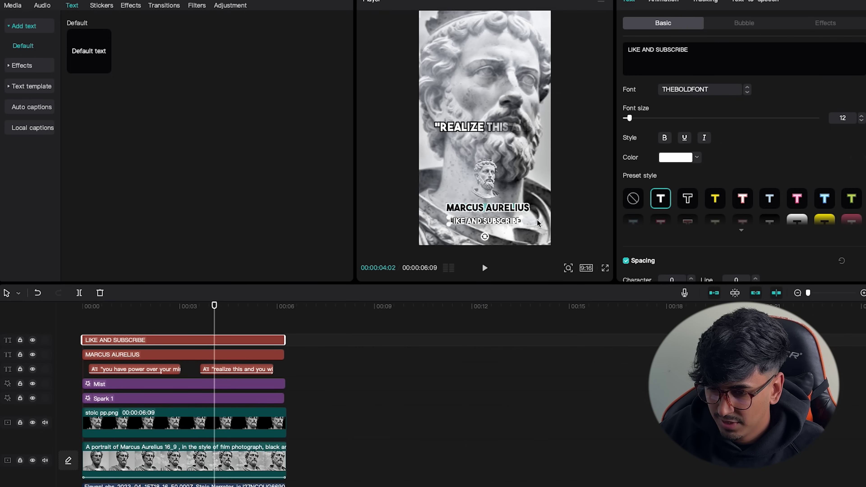
{"action": "key", "text": "Home"}
{"action": "key", "text": "space"}
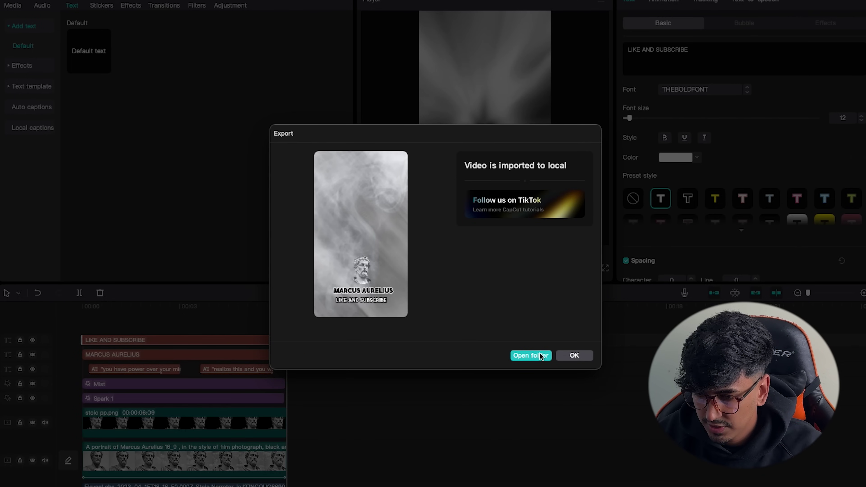
Open the export folder holding 0415 (1).mov once the export finishes
{"action": "left_click", "coordinate": [539, 353]}
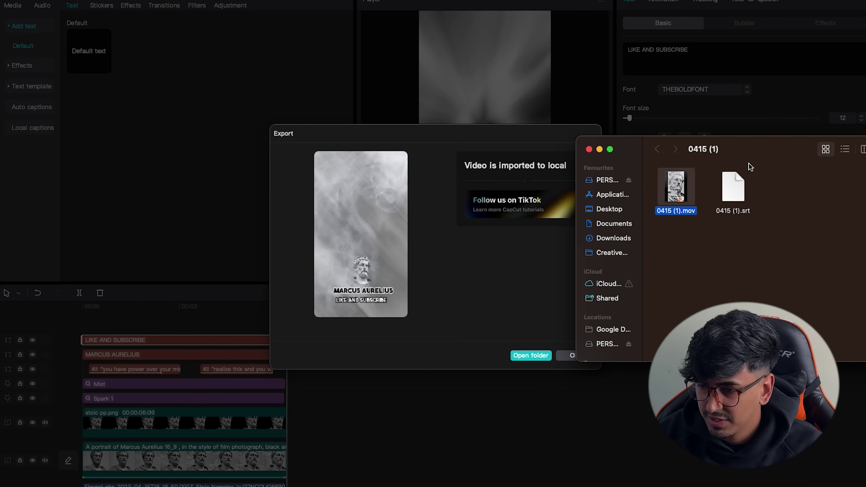
Share 0415 (1).mov via AirDrop to the nearby iPhone
{"action": "right_click", "coordinate": [508, 197]}
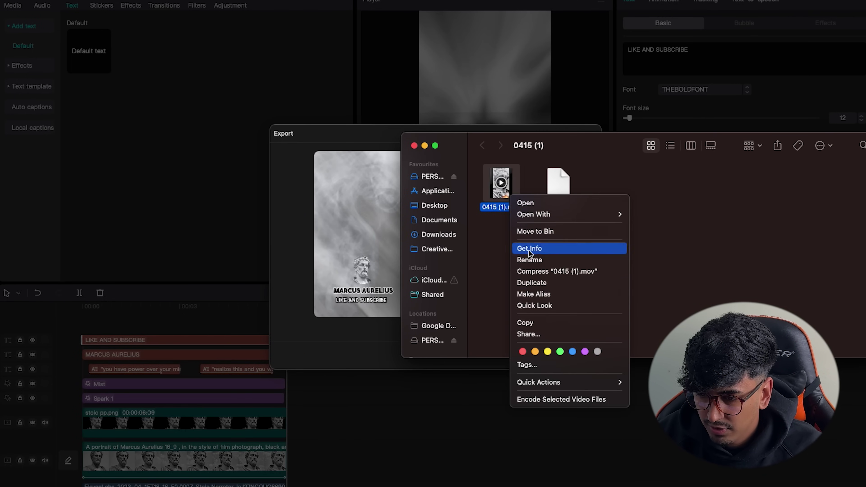
{"action": "left_click", "coordinate": [537, 334]}
{"action": "left_click", "coordinate": [415, 192]}
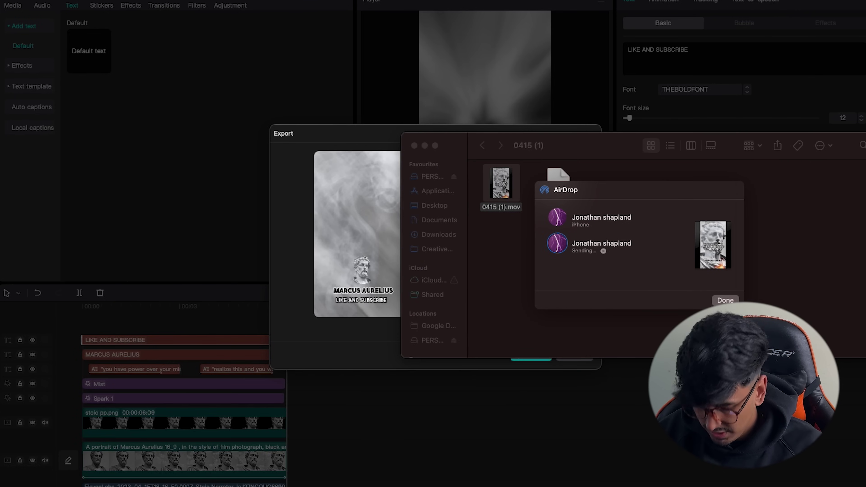